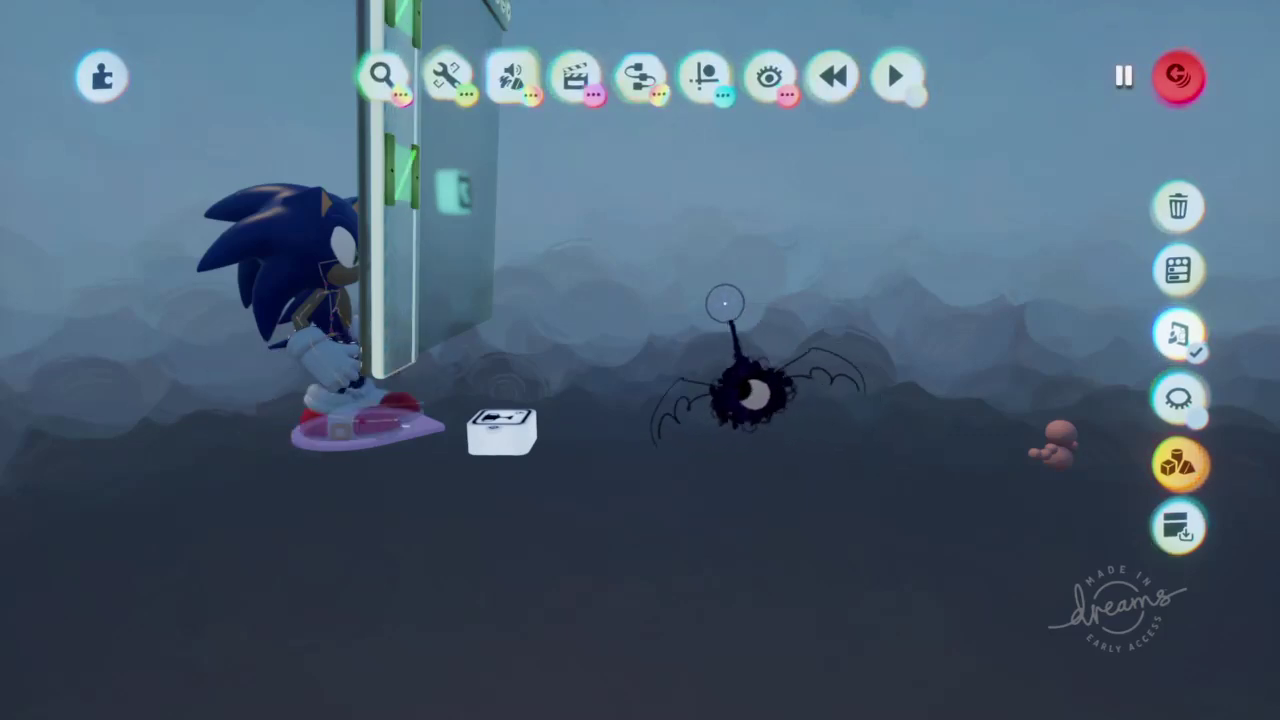
{"action": "left_click_drag", "start_coordinate": [621, 265], "coordinate": [320, 358]}
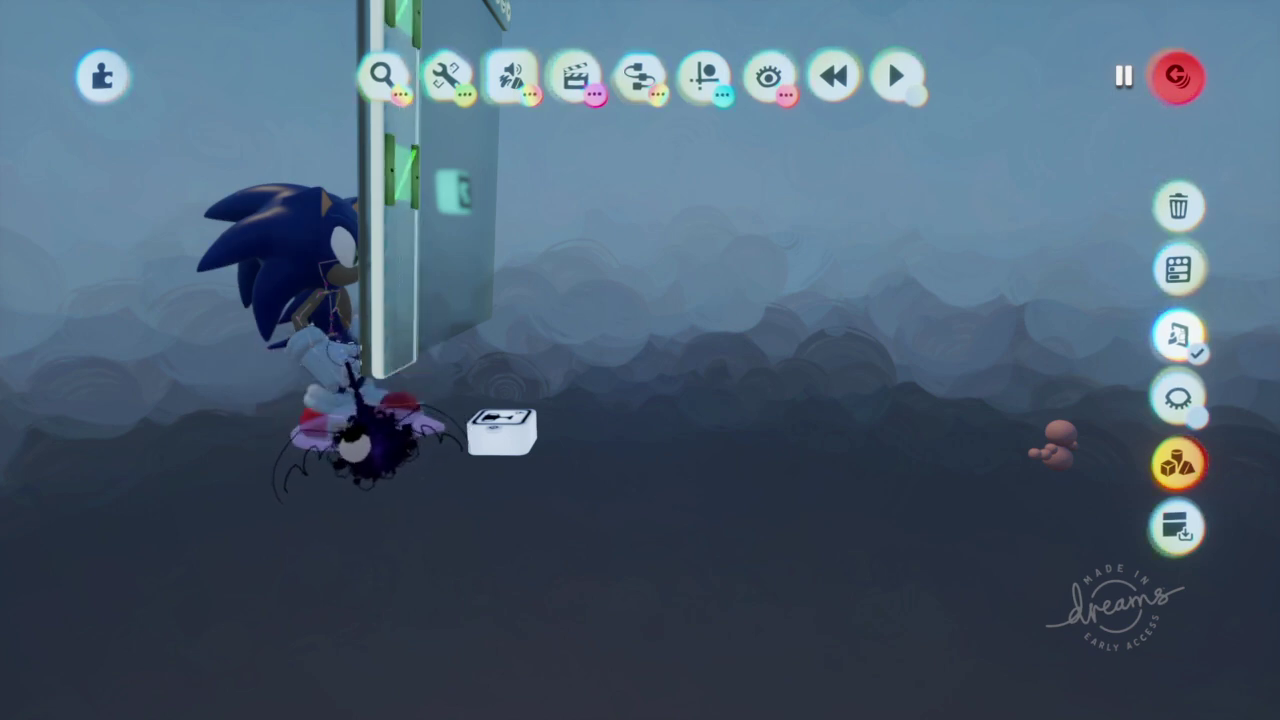
{"action": "left_click_drag", "start_coordinate": [398, 405], "coordinate": [555, 323]}
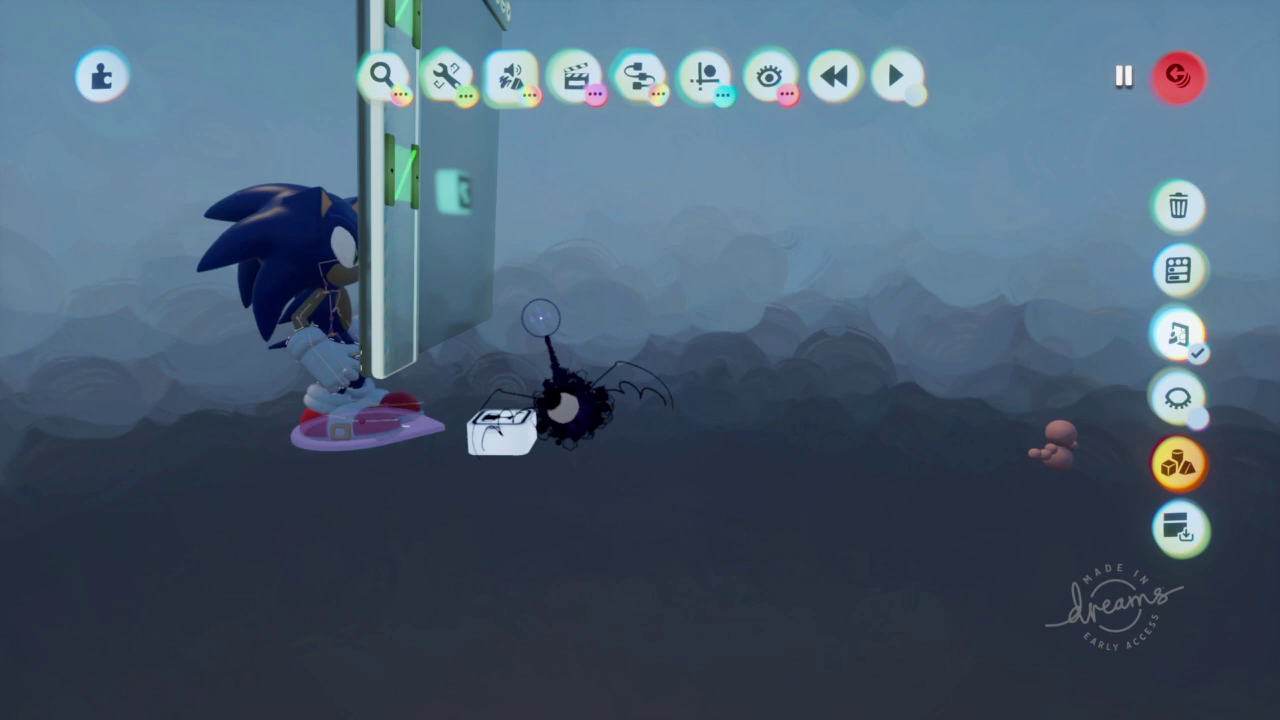
{"action": "left_click_drag", "start_coordinate": [551, 301], "coordinate": [331, 356]}
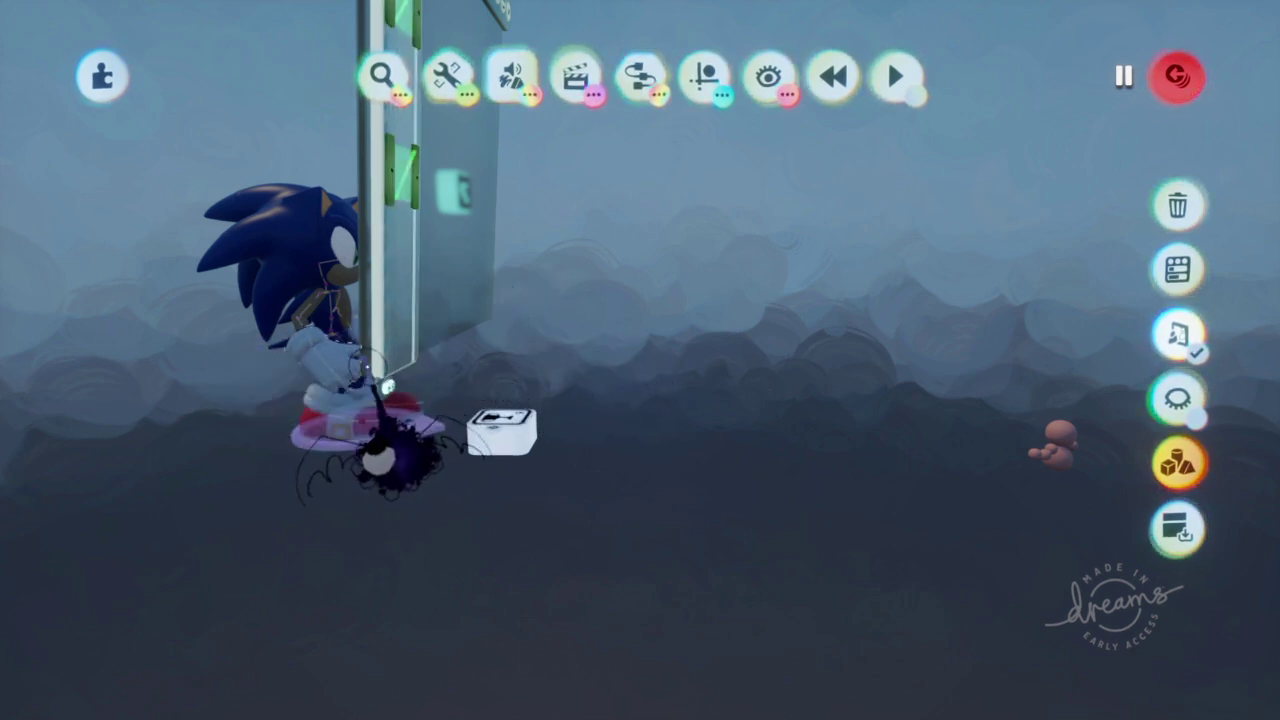
Pause the timeline preview near the beginning of the running animation
{"action": "middle_click_drag", "start_coordinate": [454, 243], "coordinate": [417, 150]}
{"action": "left_click_drag", "start_coordinate": [430, 150], "coordinate": [493, 162]}
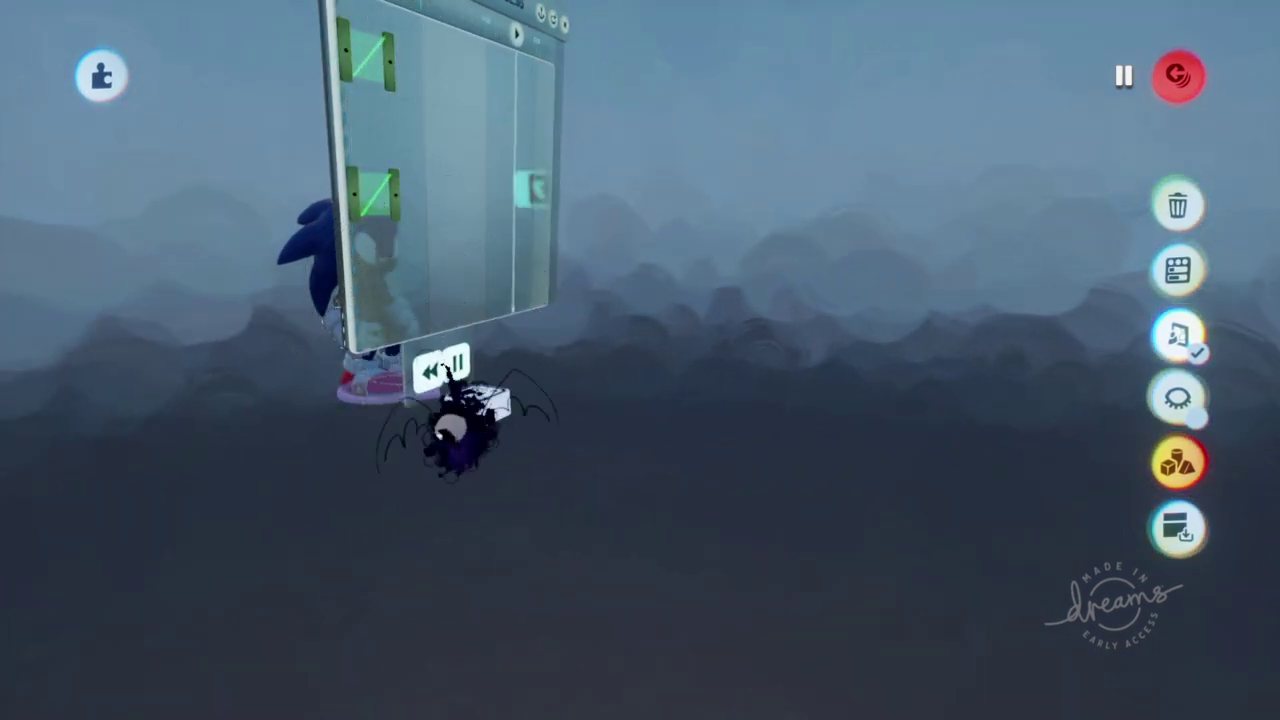
{"action": "left_click", "coordinate": [475, 357]}
{"action": "left_click_drag", "start_coordinate": [447, 370], "coordinate": [400, 218]}
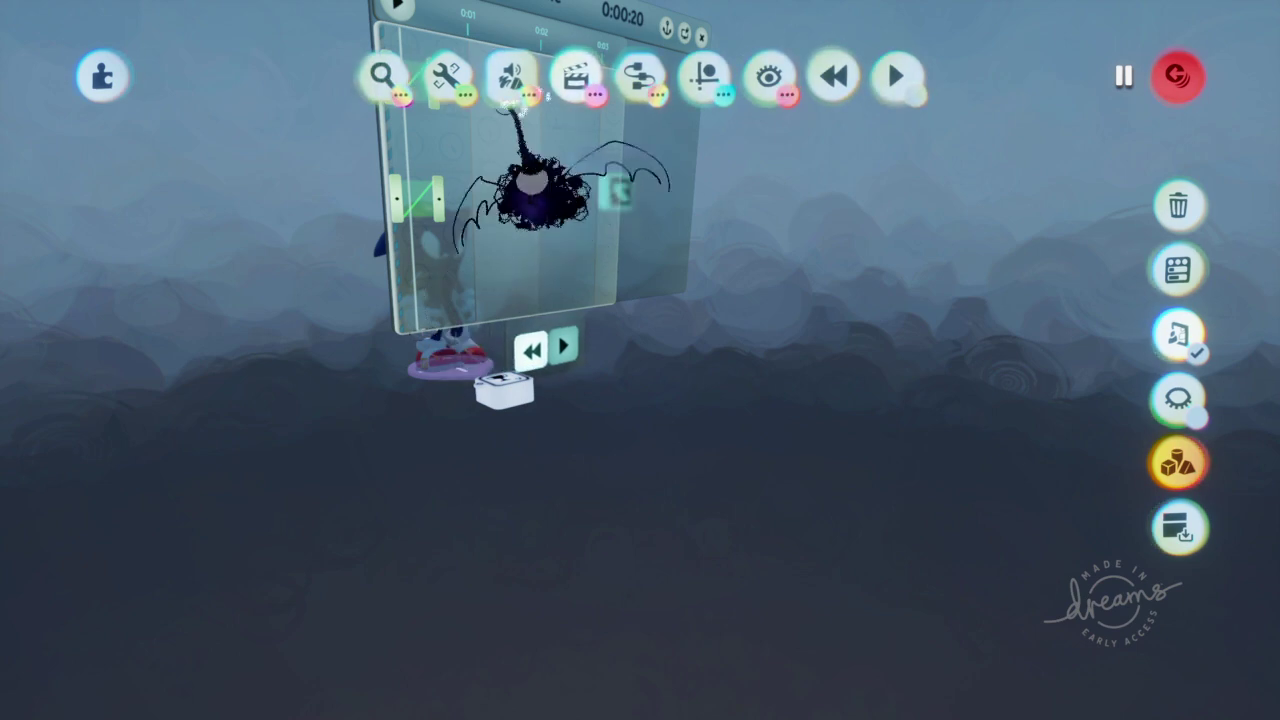
Clone the keyframe pairs on both timeline rows and place the copies directly after the originals
{"action": "left_click_drag", "start_coordinate": [545, 78], "coordinate": [512, 72]}
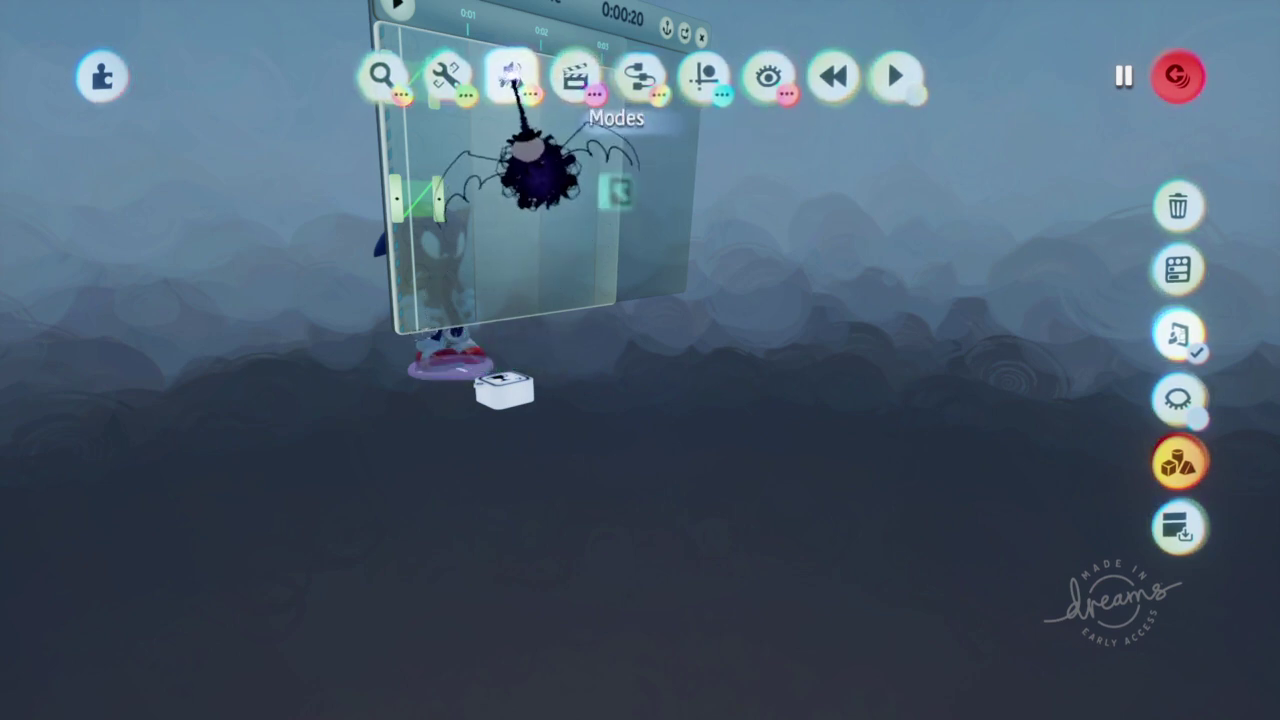
{"action": "left_click", "coordinate": [509, 84]}
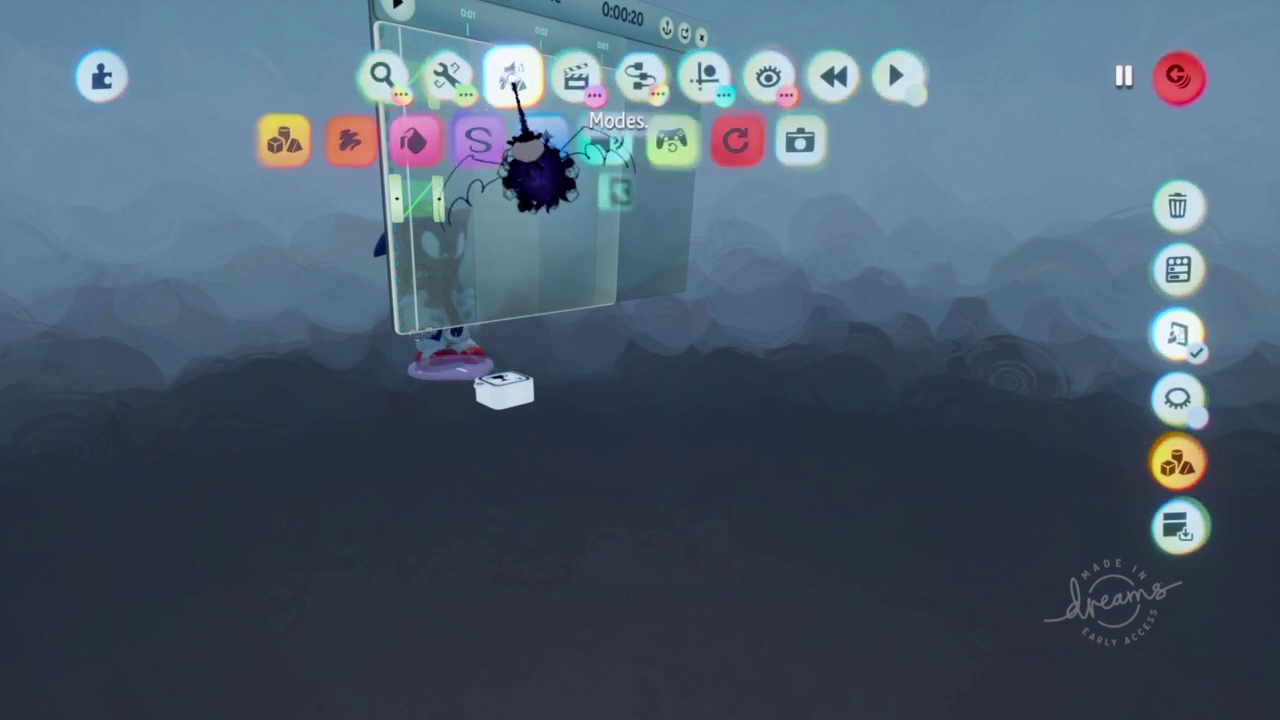
{"action": "left_click", "coordinate": [460, 83]}
{"action": "left_click", "coordinate": [601, 143]}
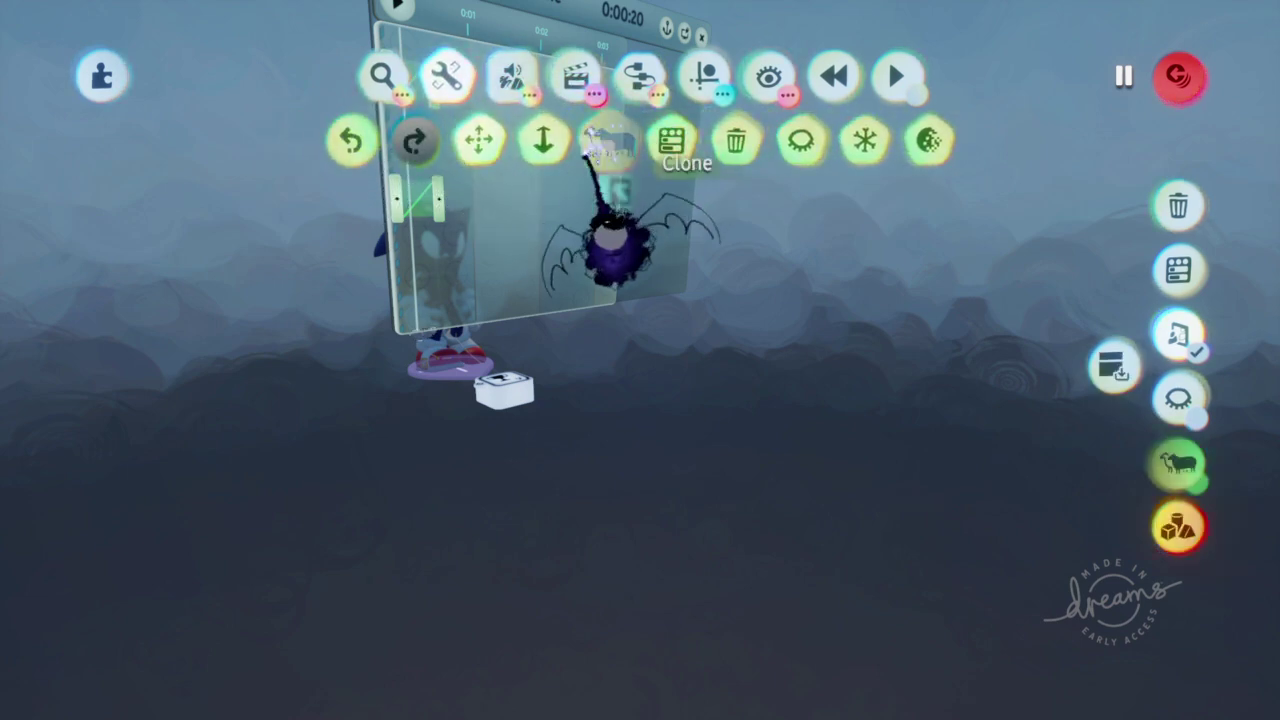
{"action": "left_click", "coordinate": [446, 195]}
{"action": "left_click_drag", "start_coordinate": [445, 195], "coordinate": [440, 203]}
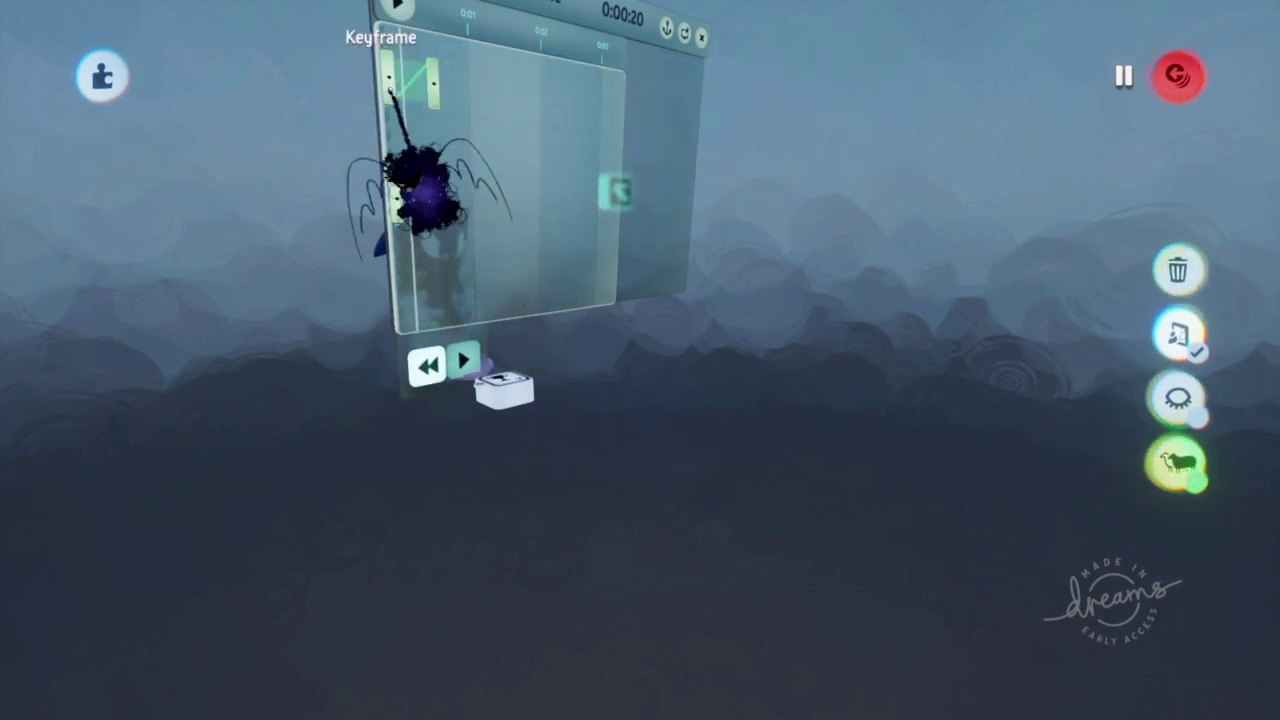
{"action": "left_click_drag", "start_coordinate": [388, 86], "coordinate": [477, 88]}
{"action": "mouse_move", "coordinate": [491, 186]}
{"action": "middle_mouse_down"}
{"action": "mouse_move", "coordinate": [497, 200]}
{"action": "mouse_move", "coordinate": [509, 180]}
{"action": "middle_mouse_up"}
{"action": "left_click", "coordinate": [478, 137]}
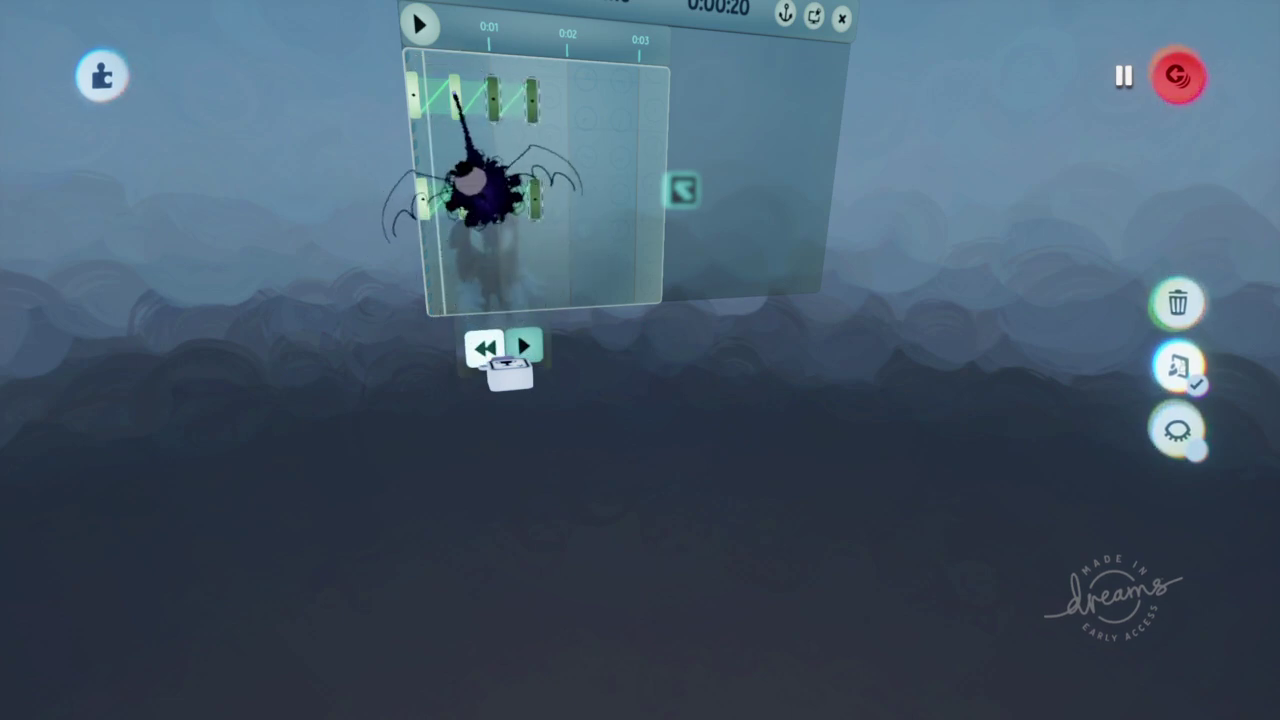
Shorten the timeline to end at the last cloned keyframes and play the animation preview
{"action": "left_click", "coordinate": [456, 96]}
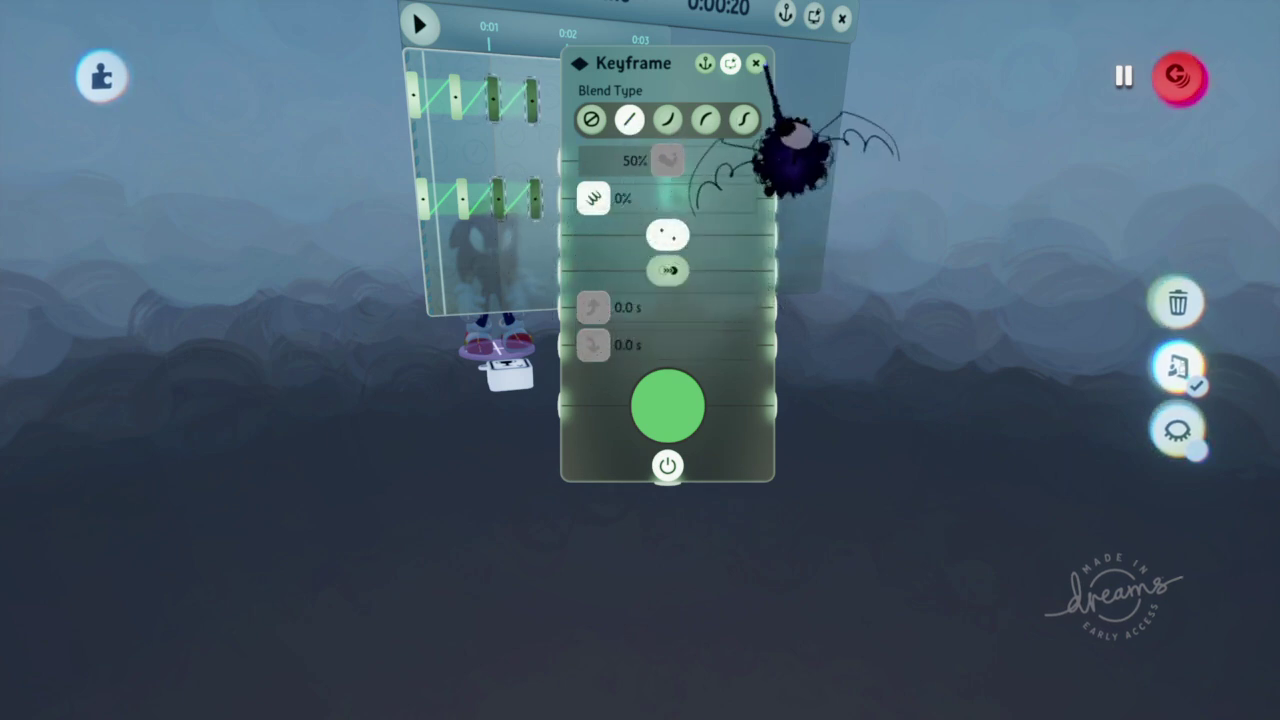
{"action": "left_click", "coordinate": [765, 150]}
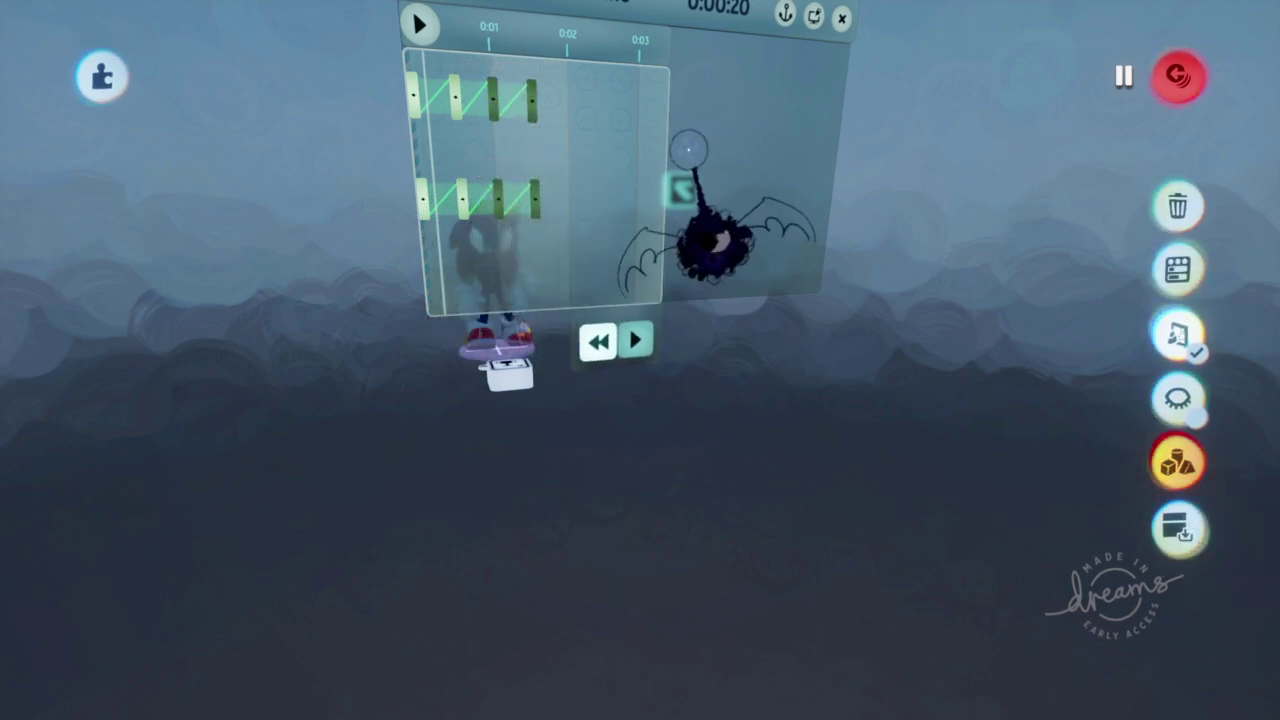
{"action": "left_click_drag", "start_coordinate": [667, 158], "coordinate": [533, 165]}
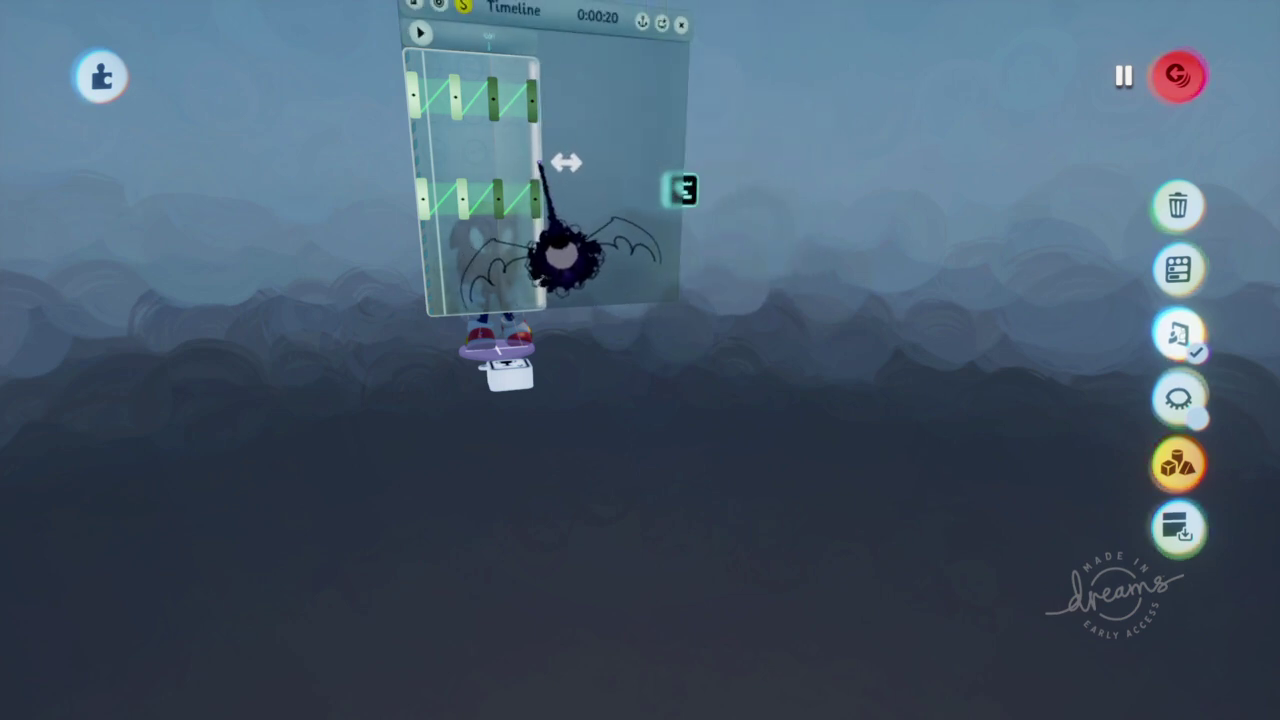
{"action": "left_click", "coordinate": [521, 352]}
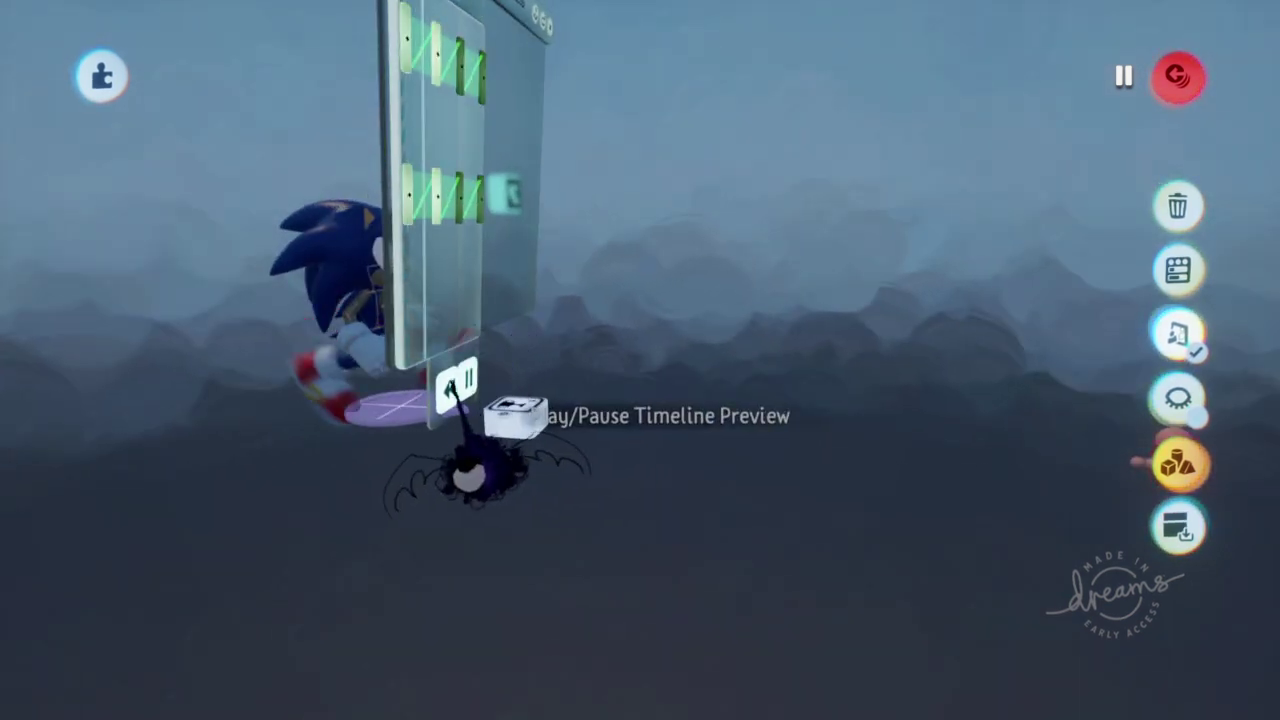
{"action": "scroll", "coordinate": [451, 380], "scroll_direction": "down", "scroll_amount": 3}
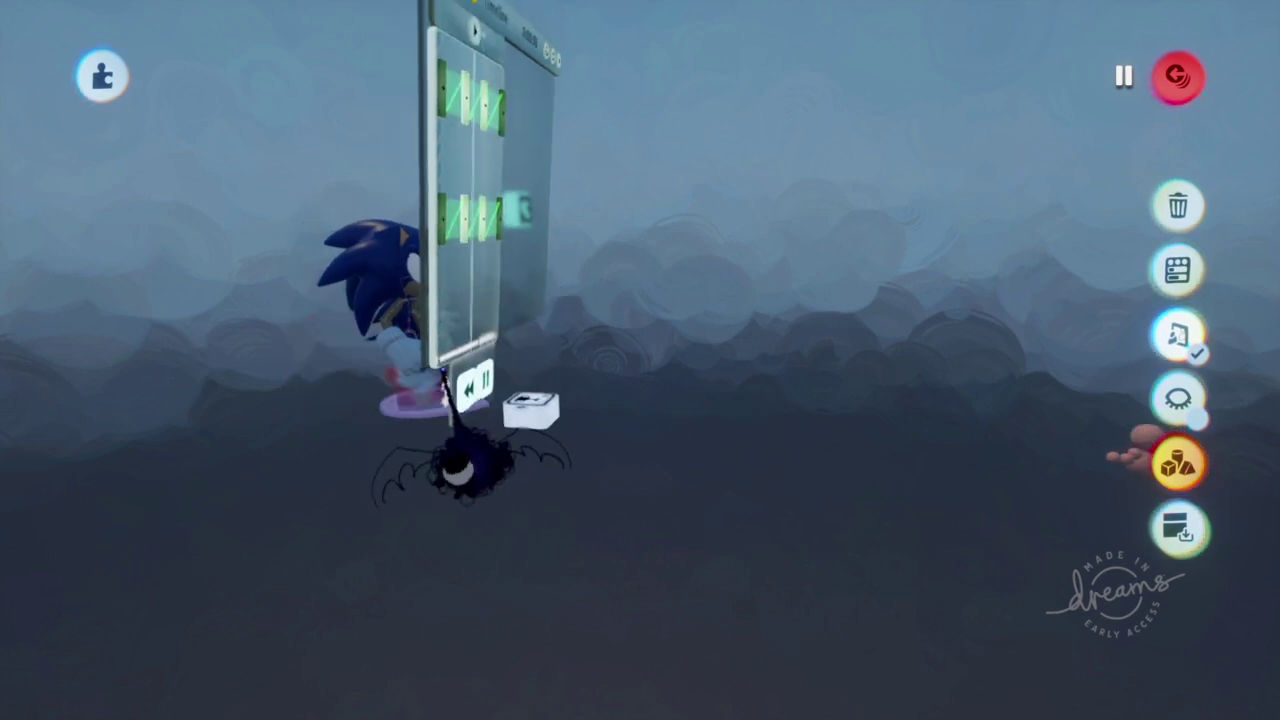
{"action": "middle_click_drag", "start_coordinate": [455, 475], "coordinate": [455, 430]}
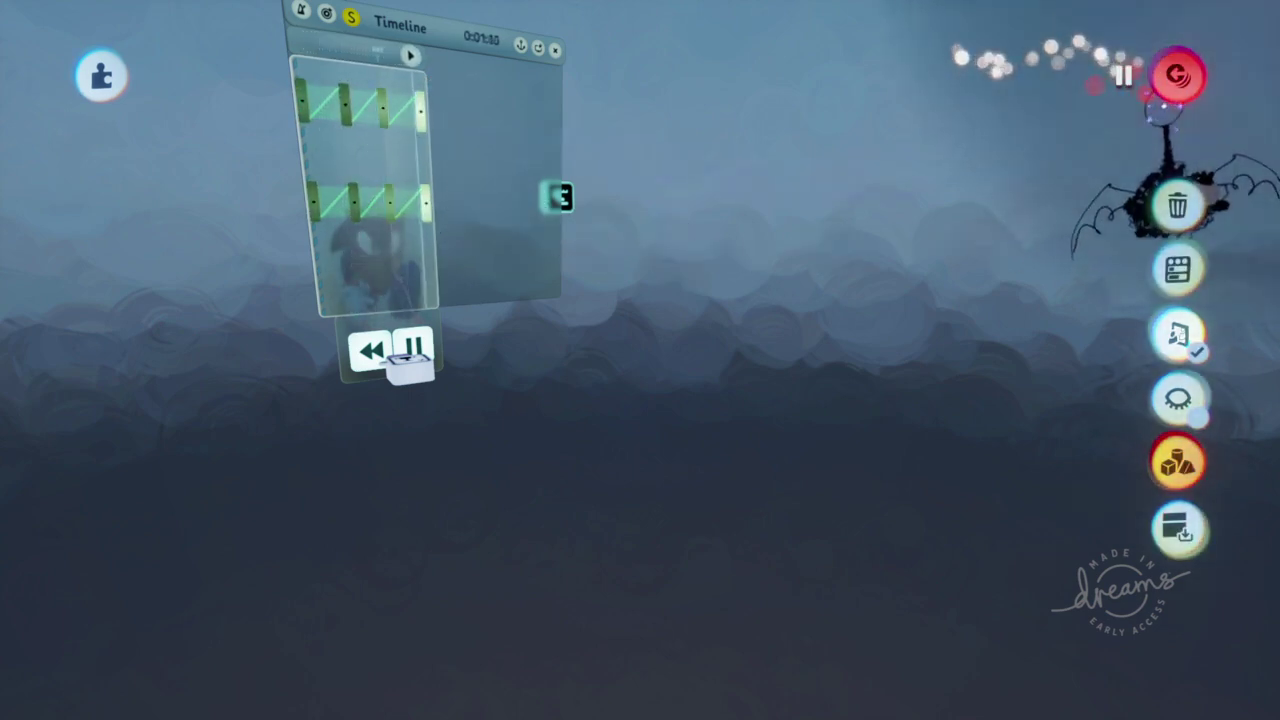
Scope out of the current group and look at the blend type options of the first row's last keyframe
{"action": "left_click", "coordinate": [1177, 77]}
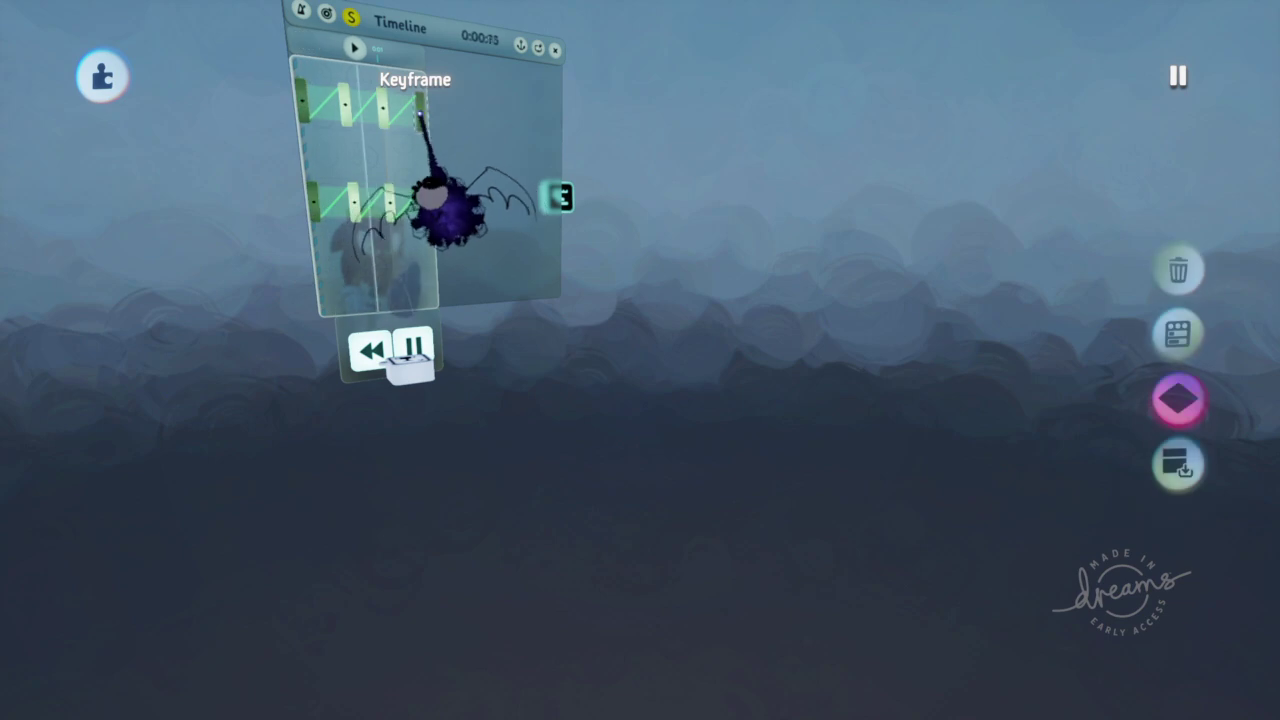
{"action": "left_click", "coordinate": [1178, 332]}
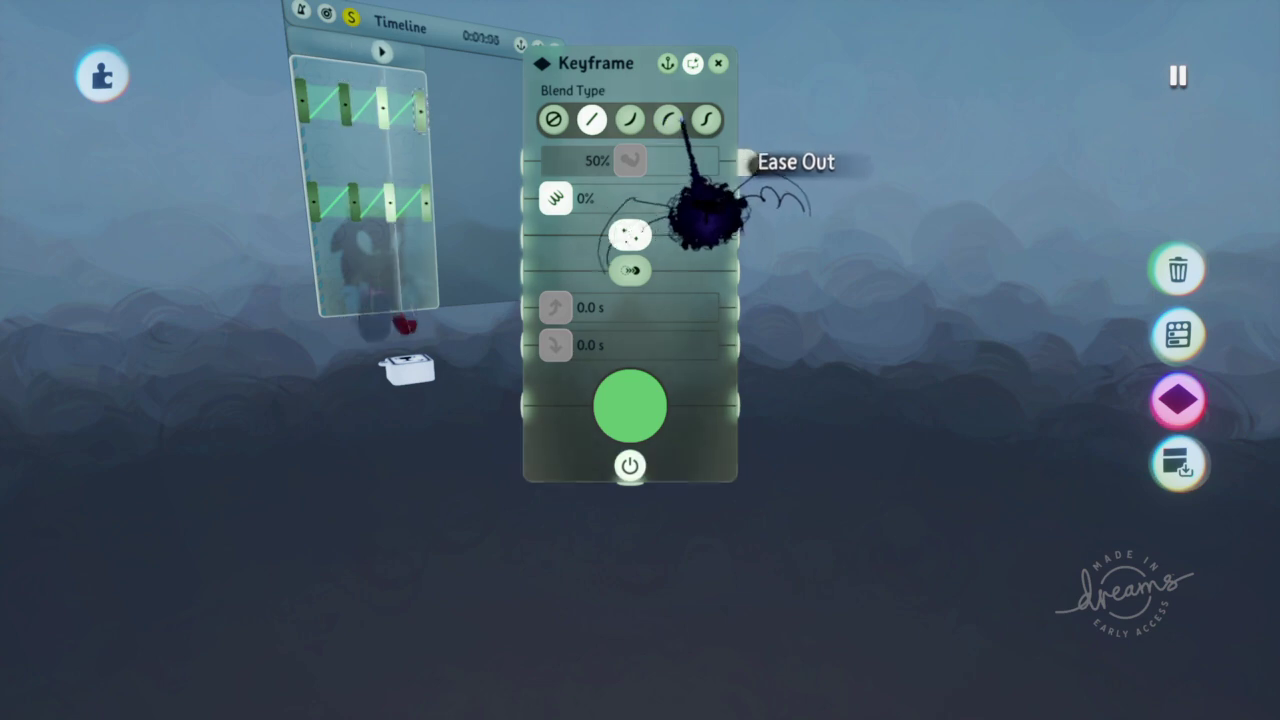
{"action": "left_click", "coordinate": [718, 63]}
Close the timeline and scope back into the group containing the character and the timeline gadget
{"action": "middle_click_drag", "start_coordinate": [423, 349], "coordinate": [512, 142]}
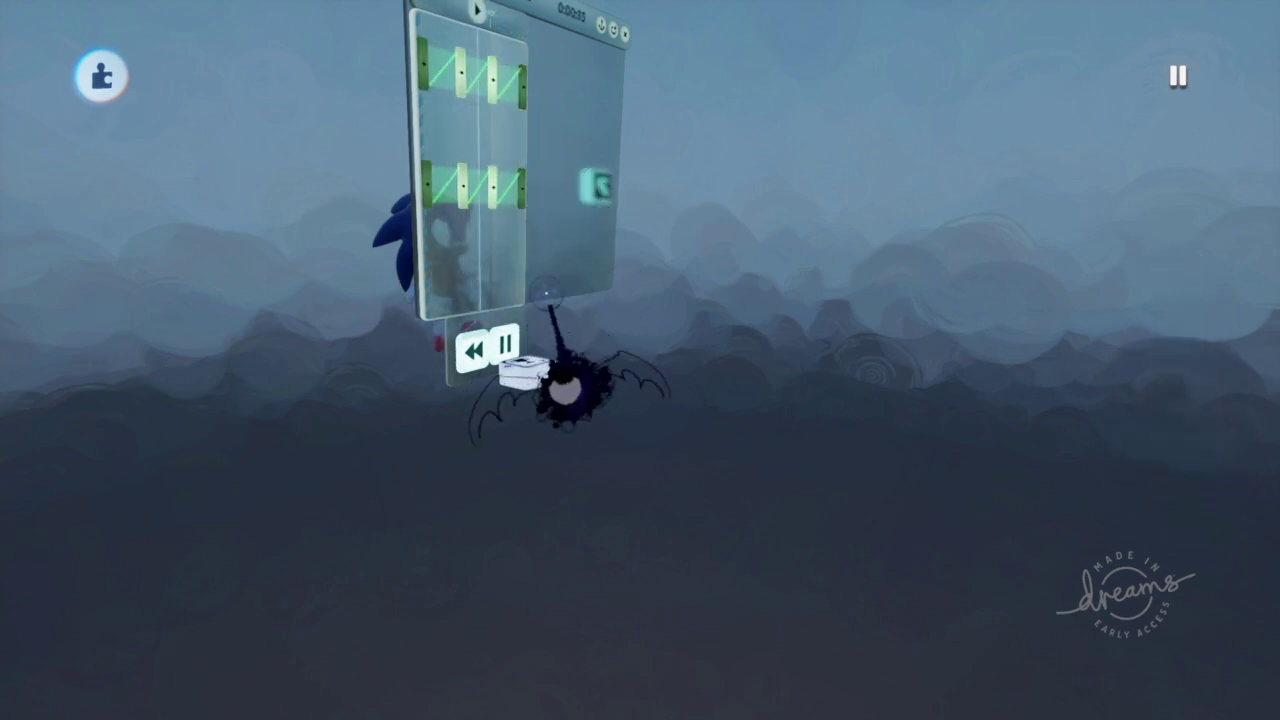
{"action": "left_click", "coordinate": [625, 34]}
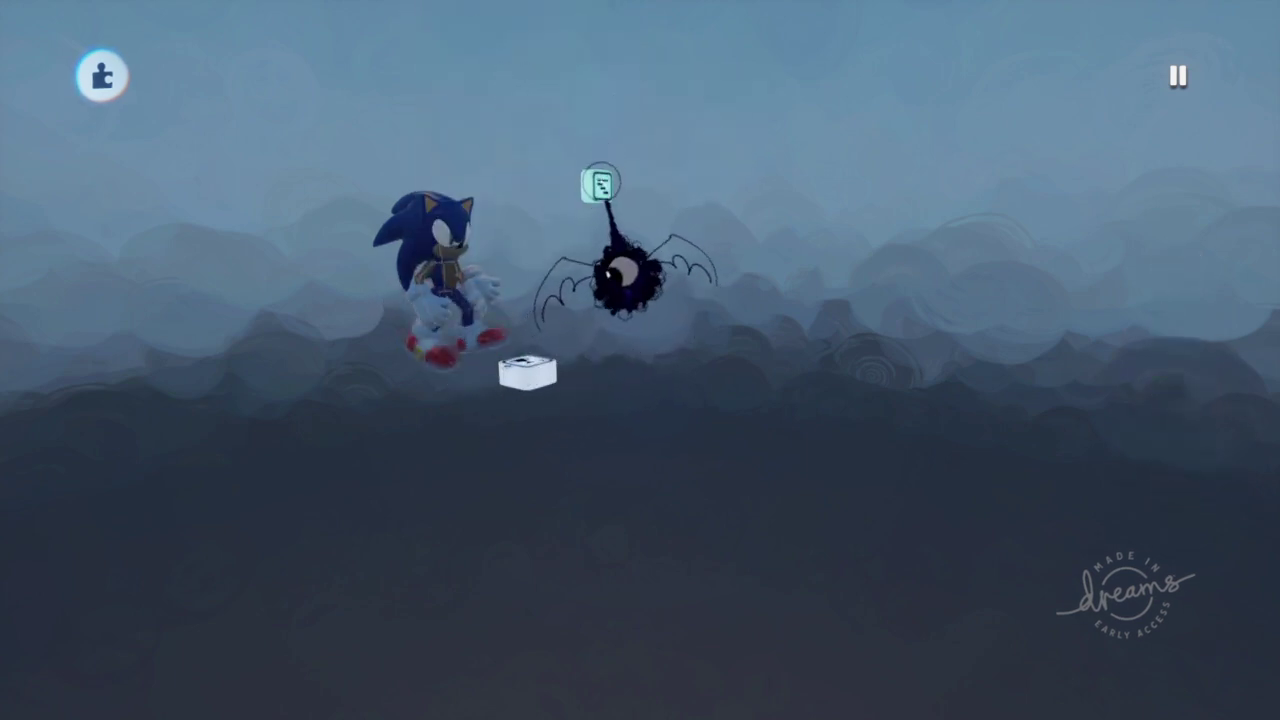
{"action": "left_click", "coordinate": [857, 104]}
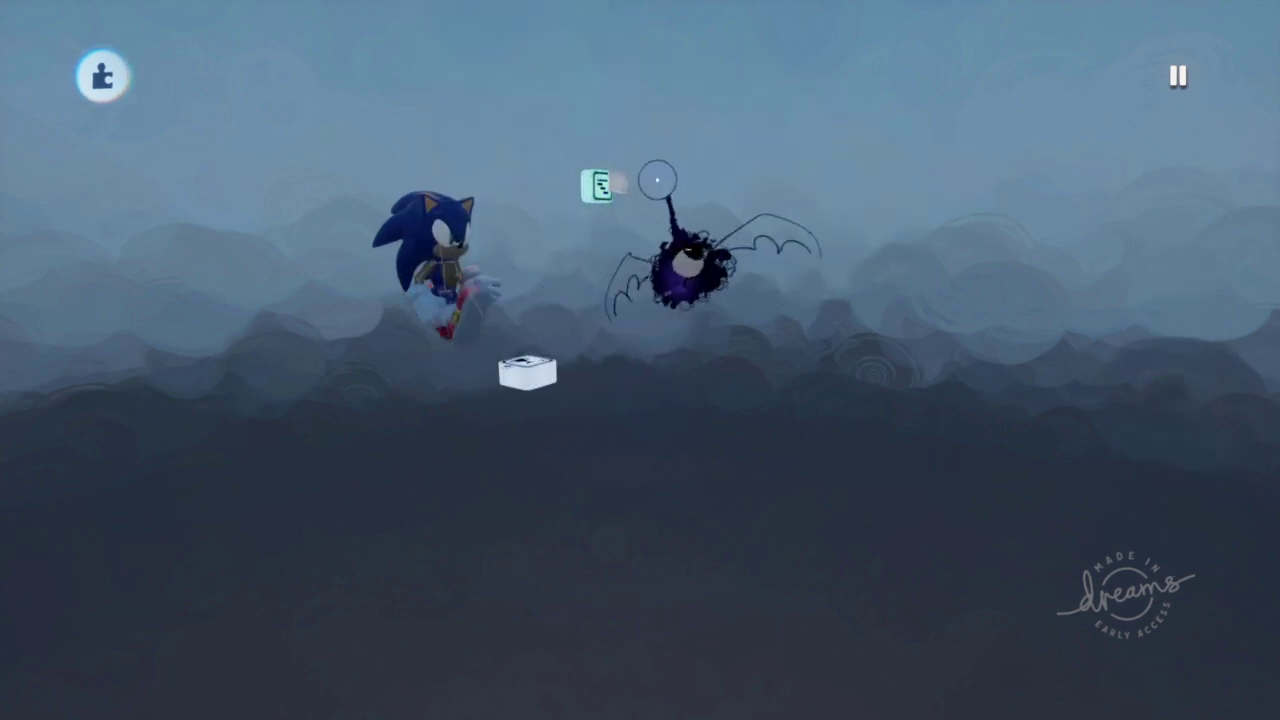
{"action": "left_click", "coordinate": [1178, 333]}
{"action": "key", "text": "Escape"}
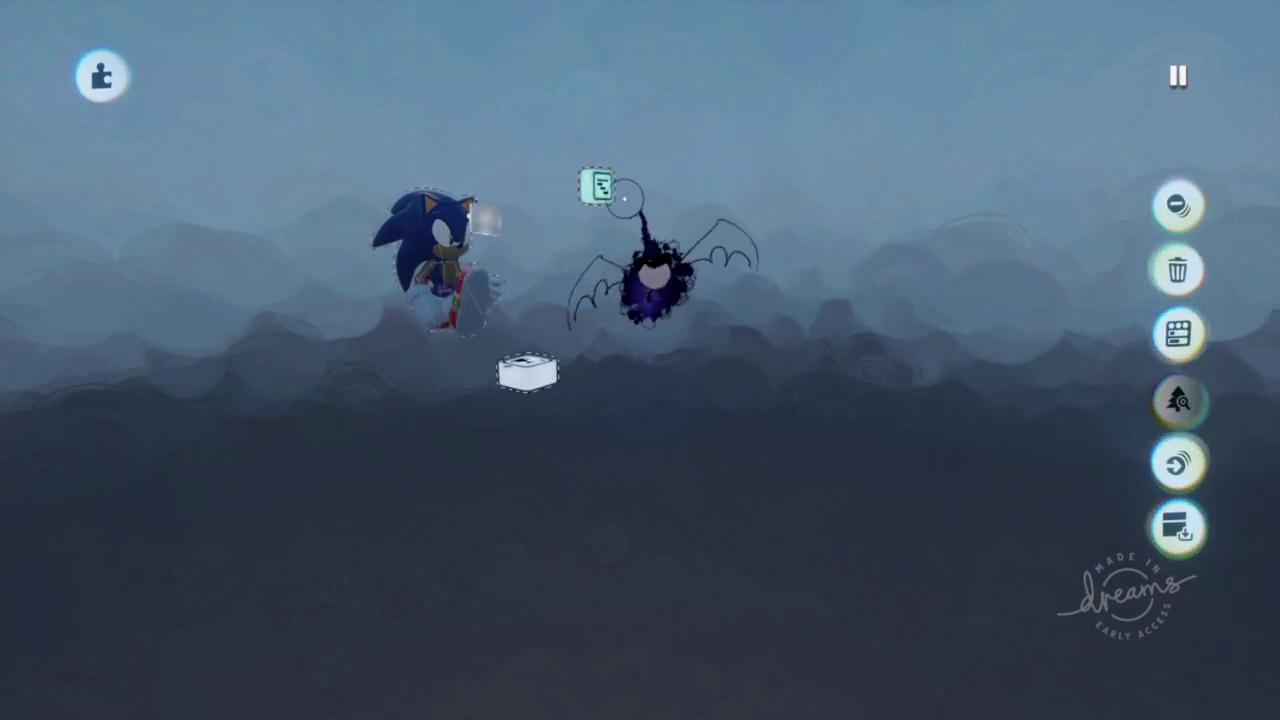
{"action": "left_click", "coordinate": [606, 204]}
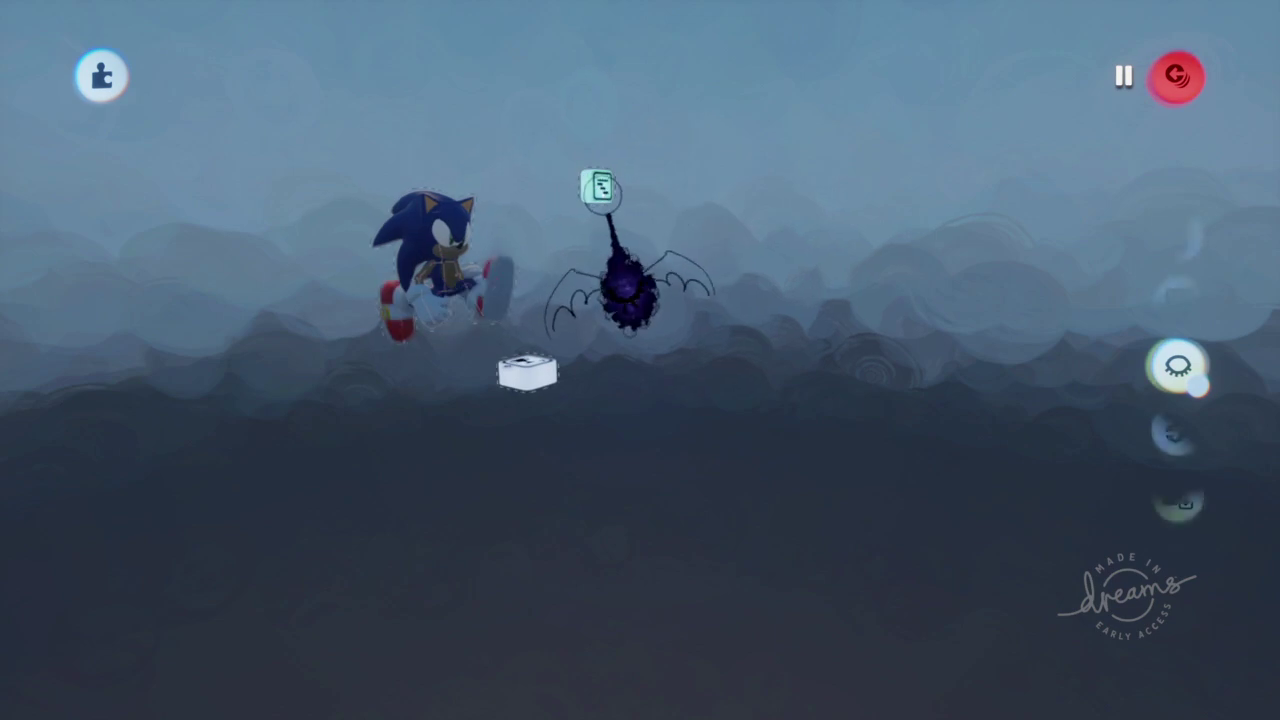
Open the timeline gadget's playback properties and raise the playback speed to 200%
{"action": "left_click", "coordinate": [605, 196]}
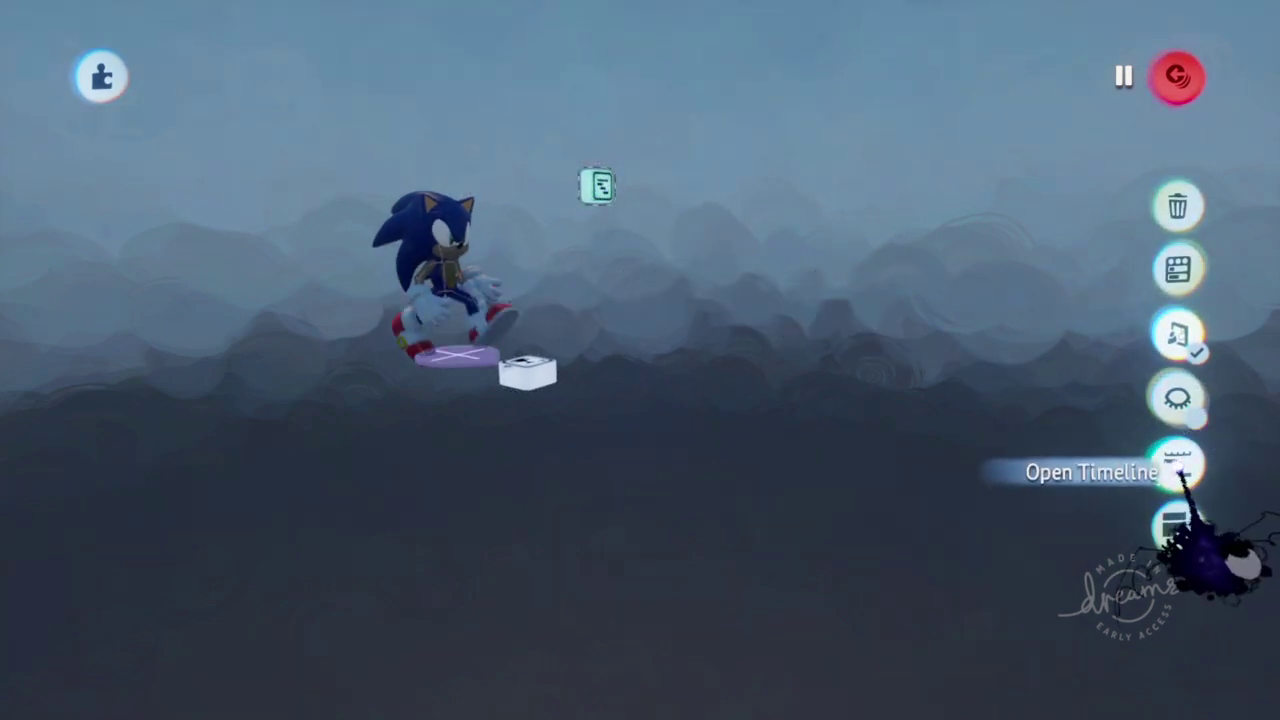
{"action": "left_click", "coordinate": [1100, 272]}
{"action": "left_click_drag", "start_coordinate": [763, 262], "coordinate": [807, 262]}
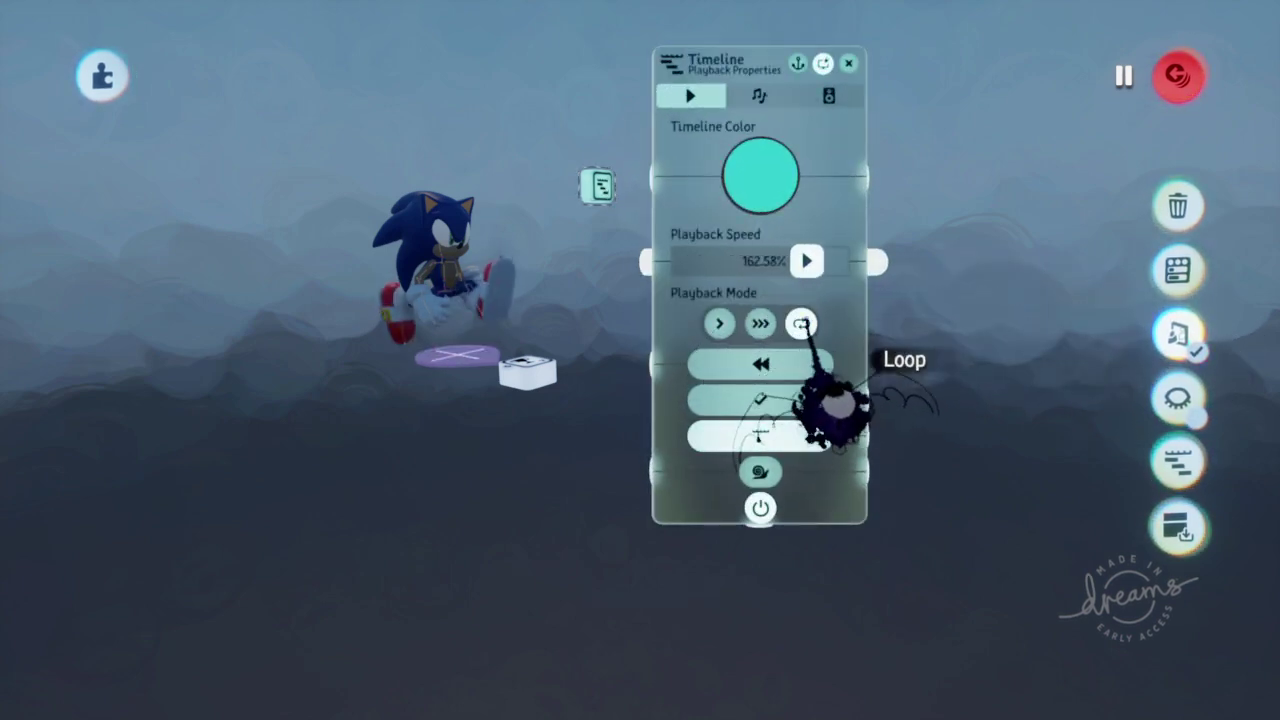
{"action": "left_click_drag", "start_coordinate": [838, 370], "coordinate": [878, 365]}
Try to set the timeline's playback speed to 300 by direct entry, and close its properties
{"action": "left_click", "coordinate": [792, 266]}
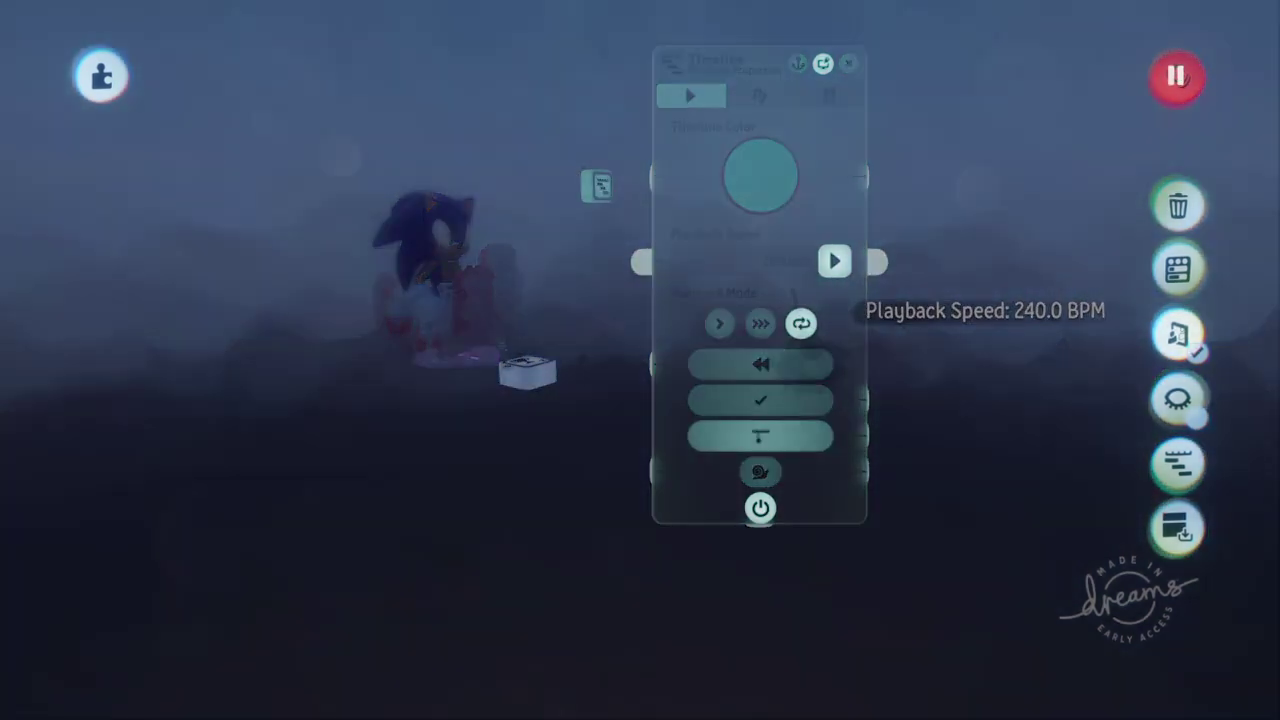
{"action": "key", "text": "BackSpace"}
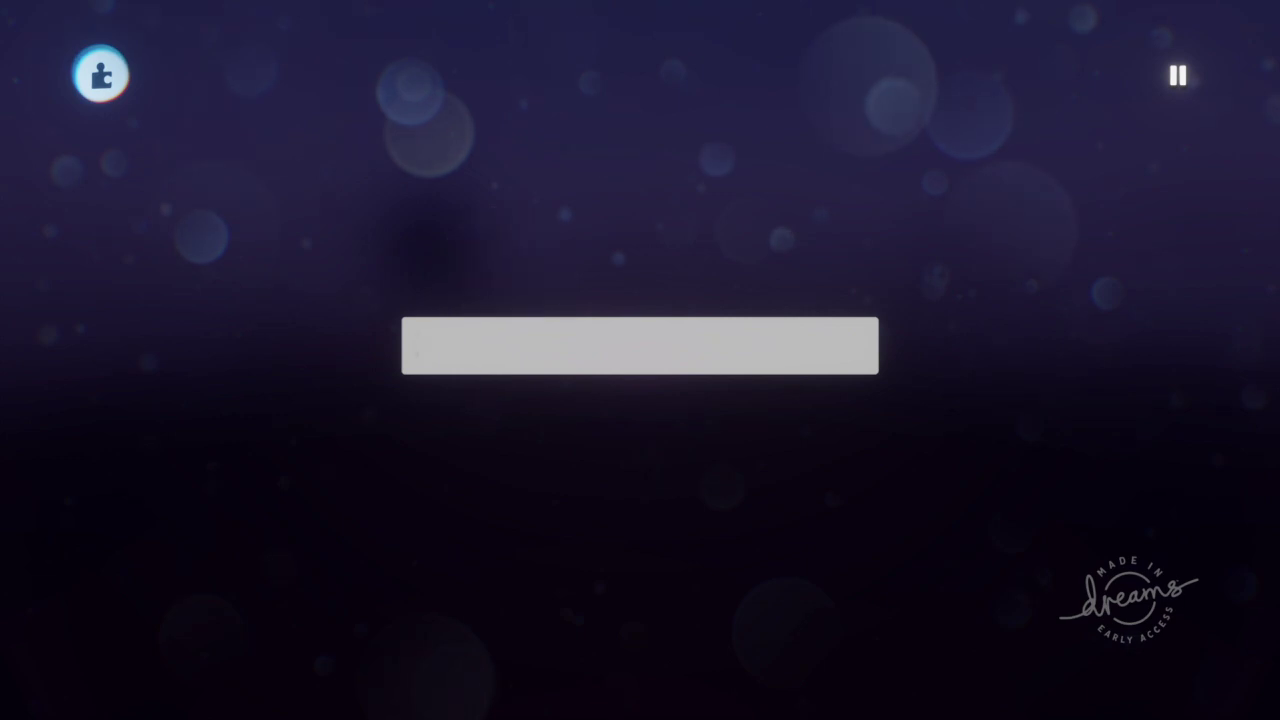
{"action": "type", "text": "33"}
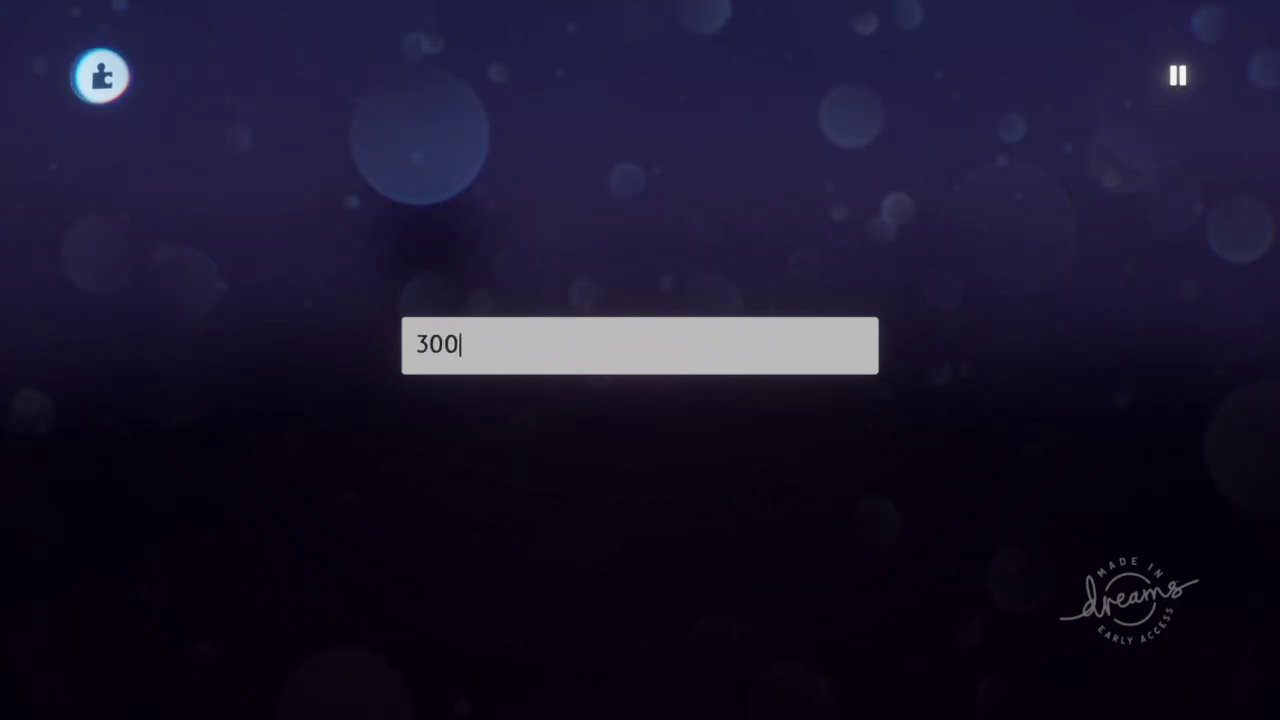
{"action": "key", "text": "Return"}
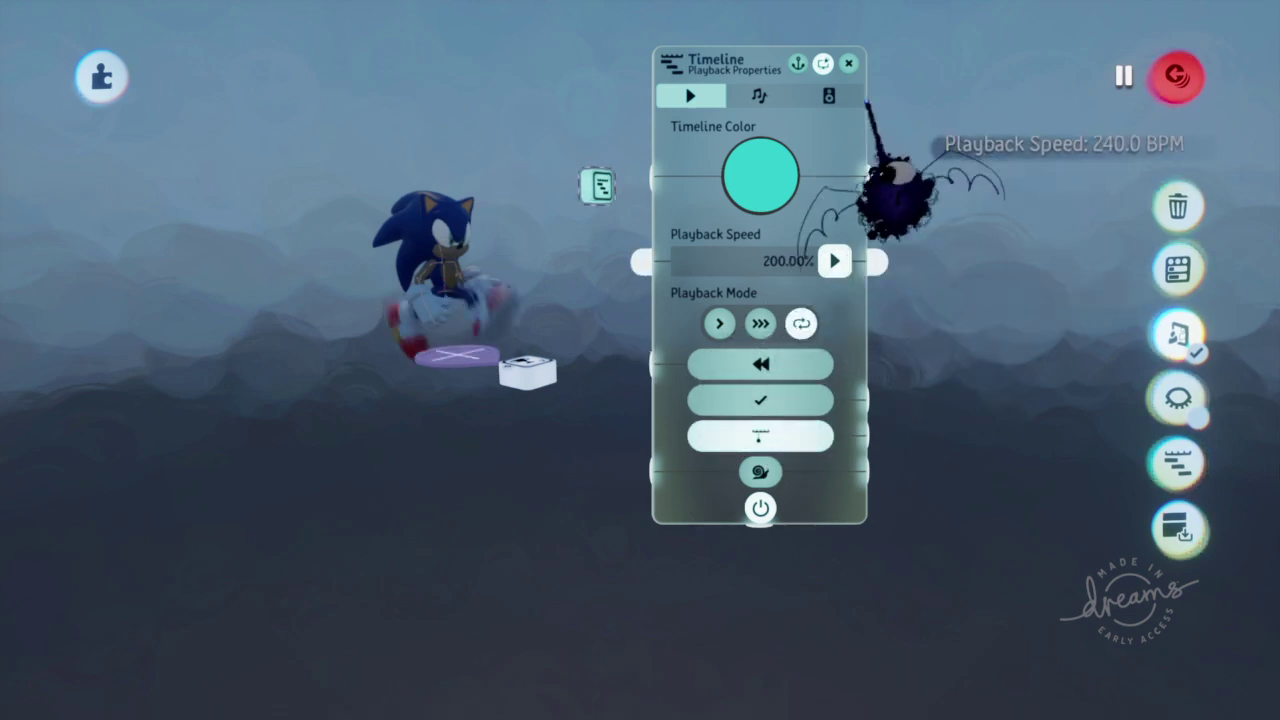
{"action": "left_click", "coordinate": [848, 63]}
Undo the playback speed change and the related selection and menu actions to return to the open timeline
{"action": "middle_click_drag", "start_coordinate": [564, 252], "coordinate": [538, 258]}
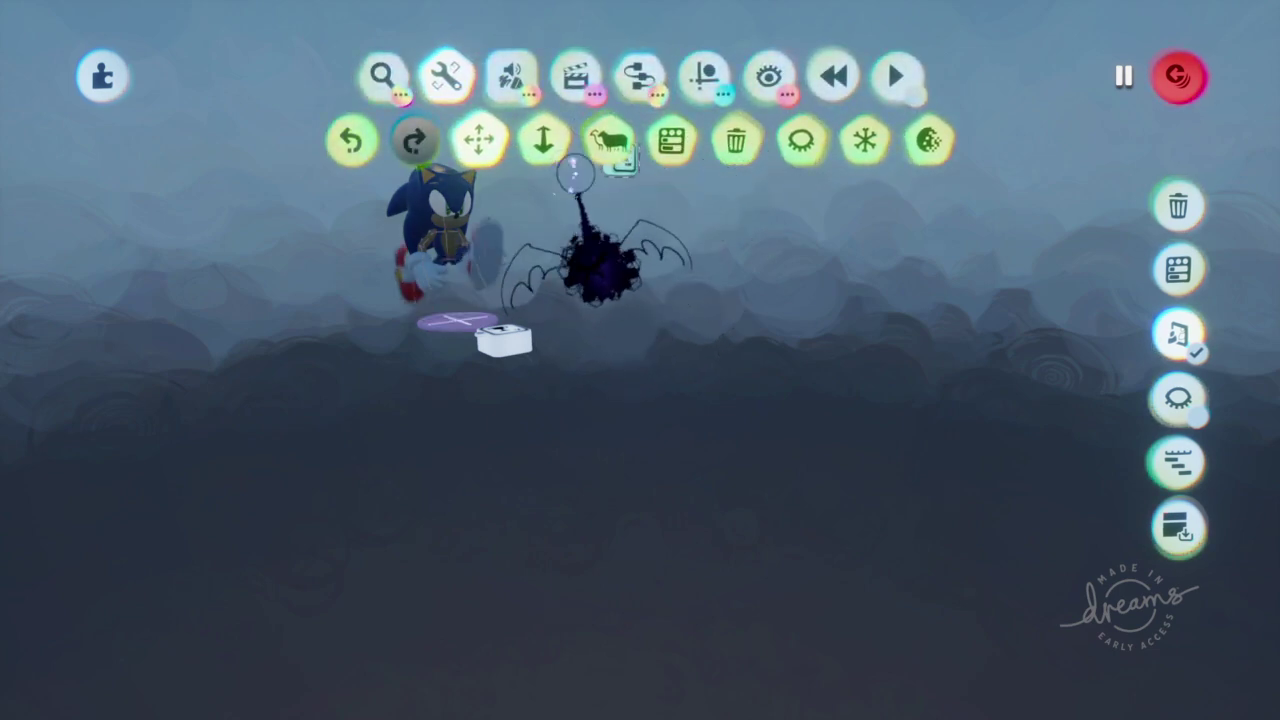
{"action": "left_click", "coordinate": [613, 248]}
{"action": "left_click_drag", "start_coordinate": [645, 240], "coordinate": [618, 238]}
{"action": "key", "text": "Escape"}
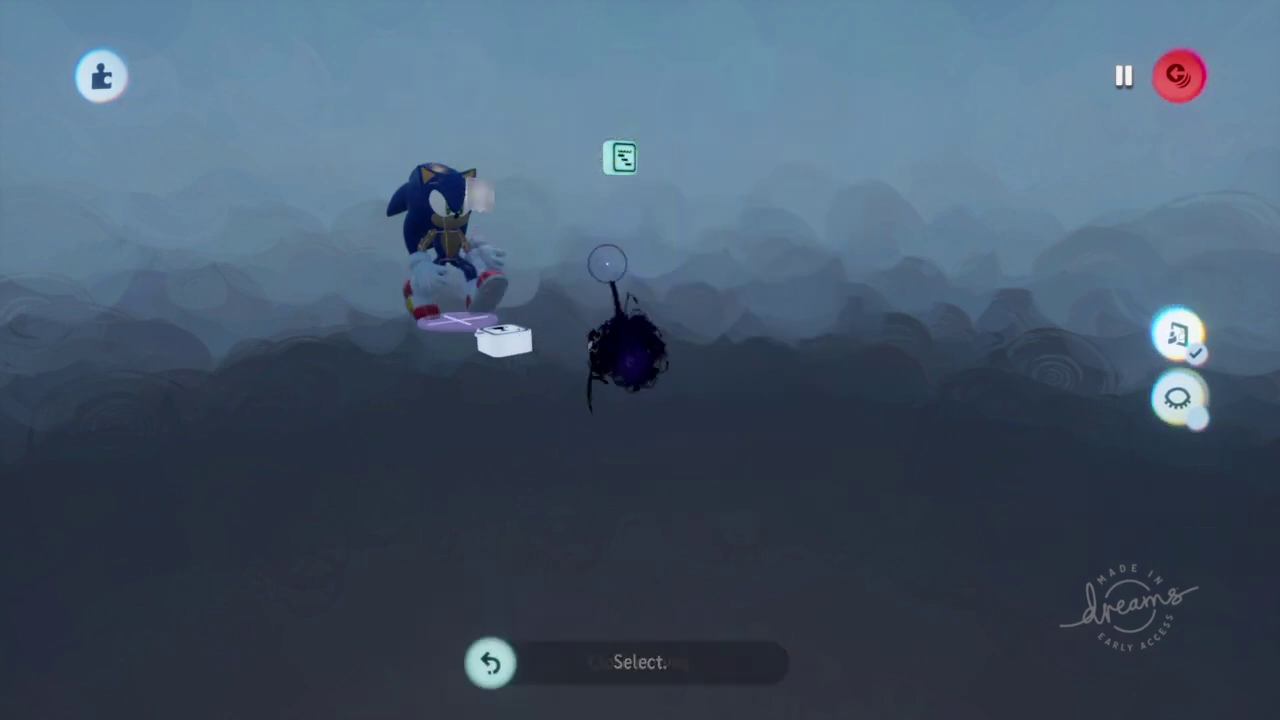
{"action": "key", "text": "Escape"}
{"action": "left_click", "coordinate": [610, 272]}
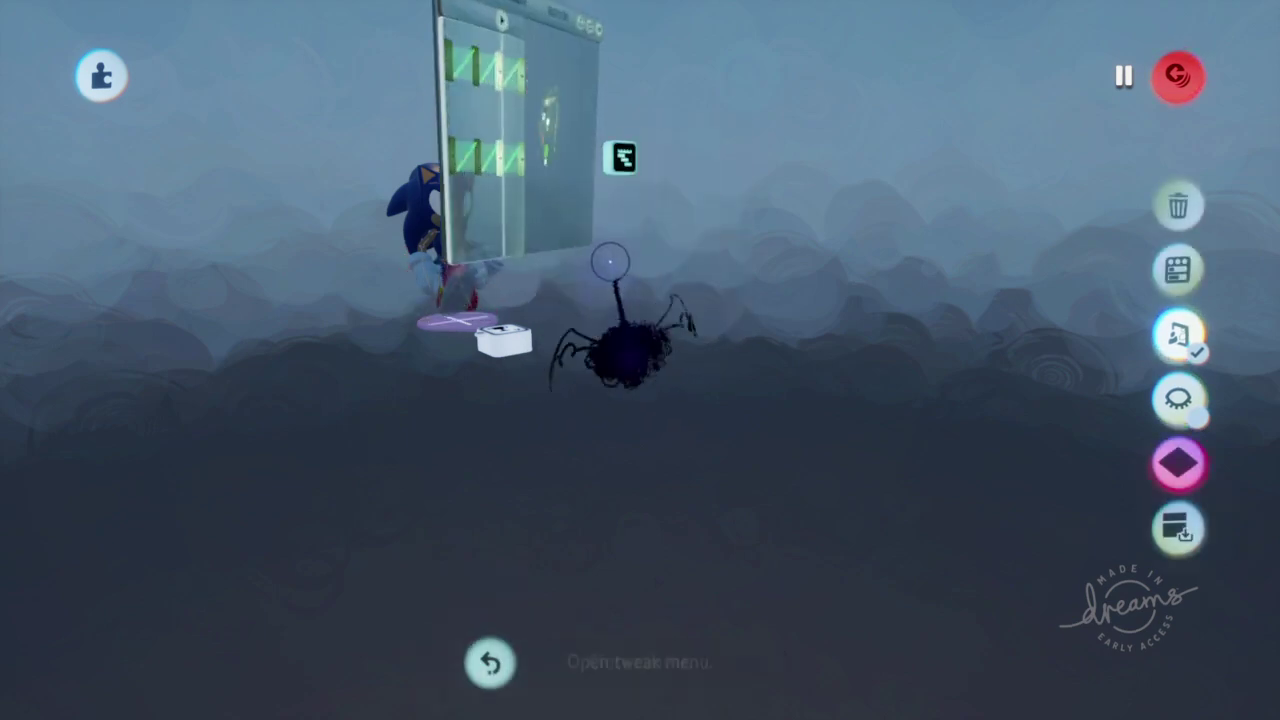
{"action": "left_click", "coordinate": [608, 254]}
{"action": "key", "text": "Escape"}
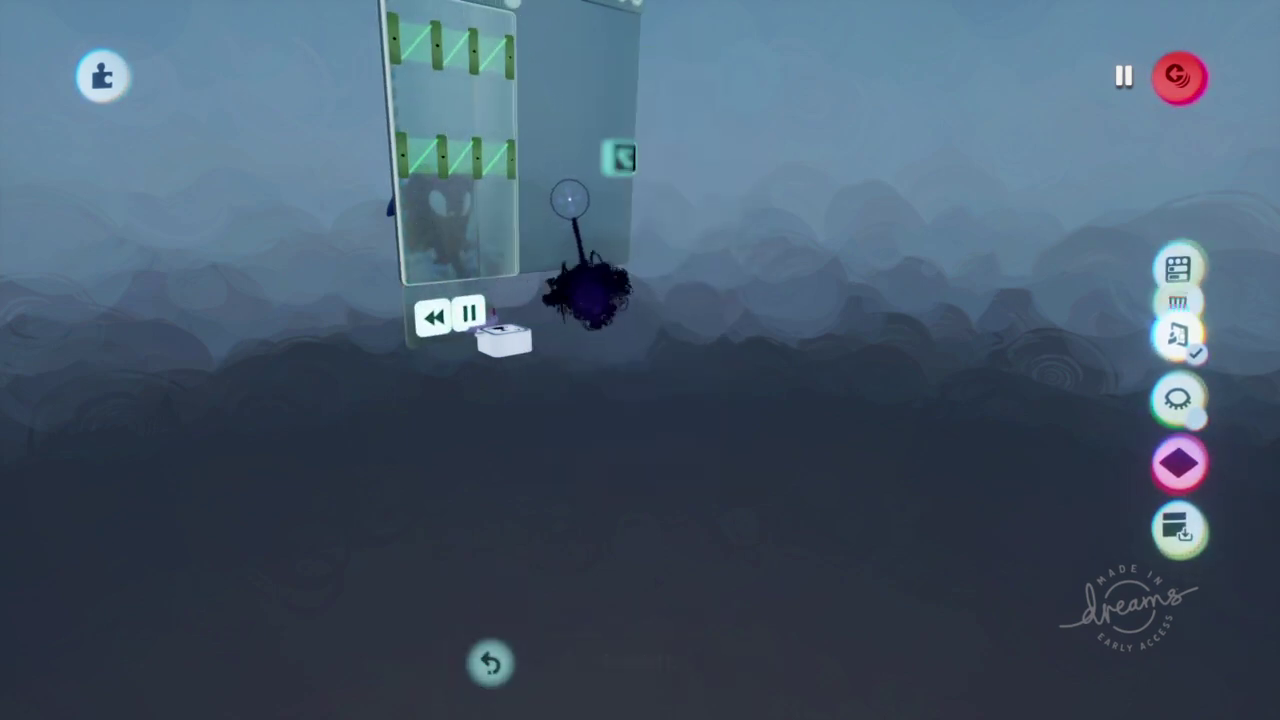
Undo the timeline shortening and the keyframe cloning, leaving only the original keyframe pair on each row
{"action": "key", "text": "ctrl+z"}
{"action": "key", "text": "ctrl+z"}
{"action": "key", "text": "ctrl+z"}
{"action": "key", "text": "ctrl+z"}
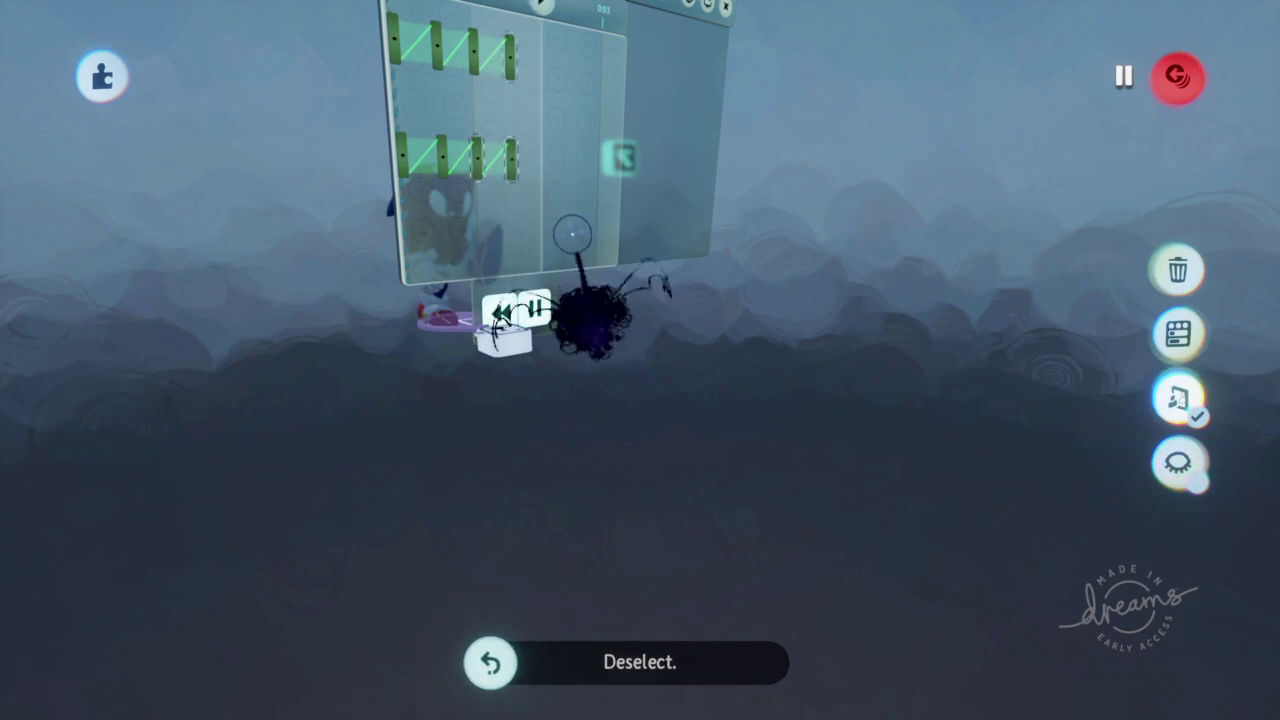
{"action": "key", "text": "ctrl+z"}
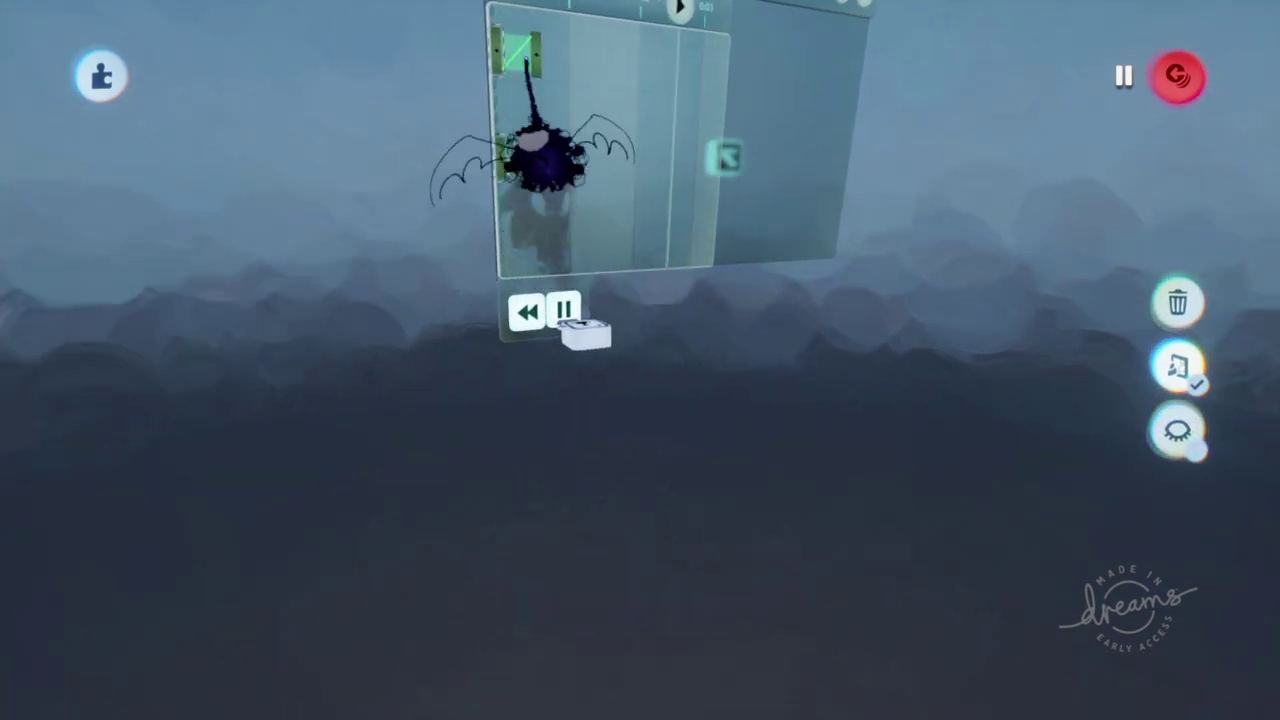
Shorten the timeline to a length of 0:00:15 so that it ends just past the keyframes on both rows
{"action": "middle_click_drag", "start_coordinate": [535, 200], "coordinate": [481, 203]}
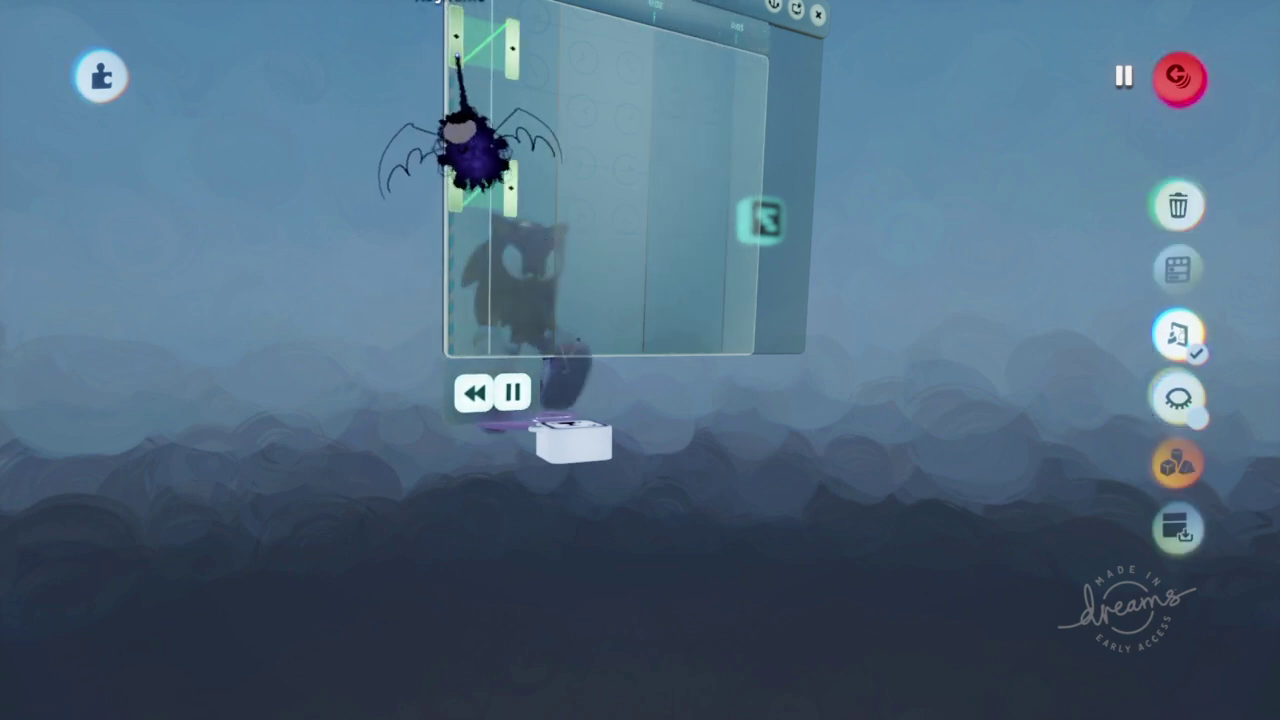
{"action": "middle_click_drag", "start_coordinate": [518, 95], "coordinate": [540, 167]}
{"action": "left_click_drag", "start_coordinate": [711, 189], "coordinate": [522, 186]}
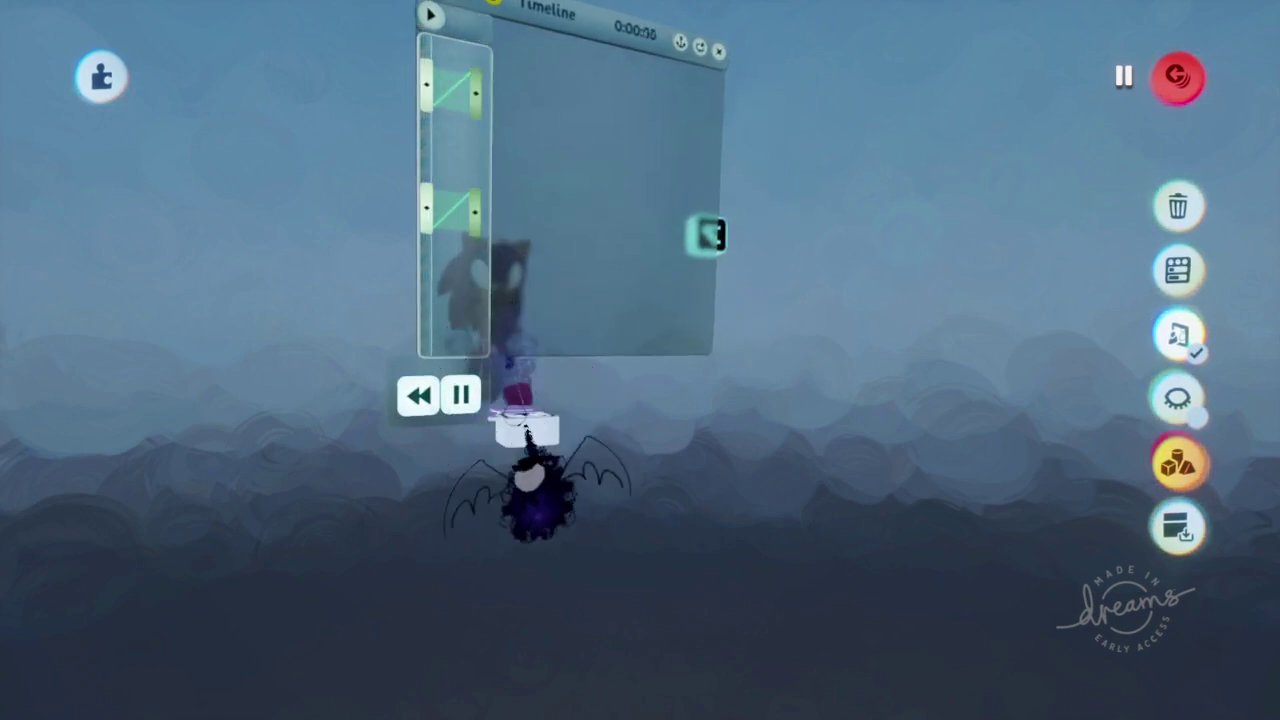
{"action": "left_click_drag", "start_coordinate": [302, 427], "coordinate": [545, 248]}
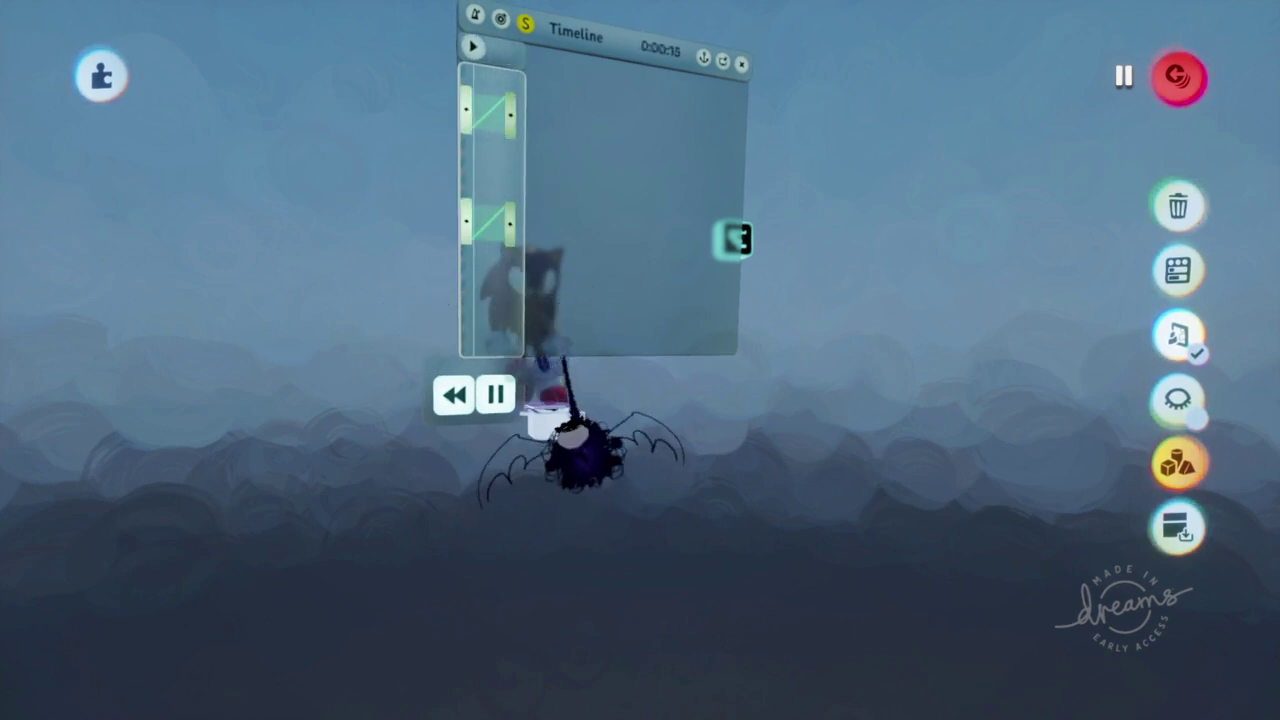
Undo the timeline shortening and the opening of the timeline's canvas
{"action": "key", "text": "ctrl+z"}
{"action": "key", "text": "ctrl+z"}
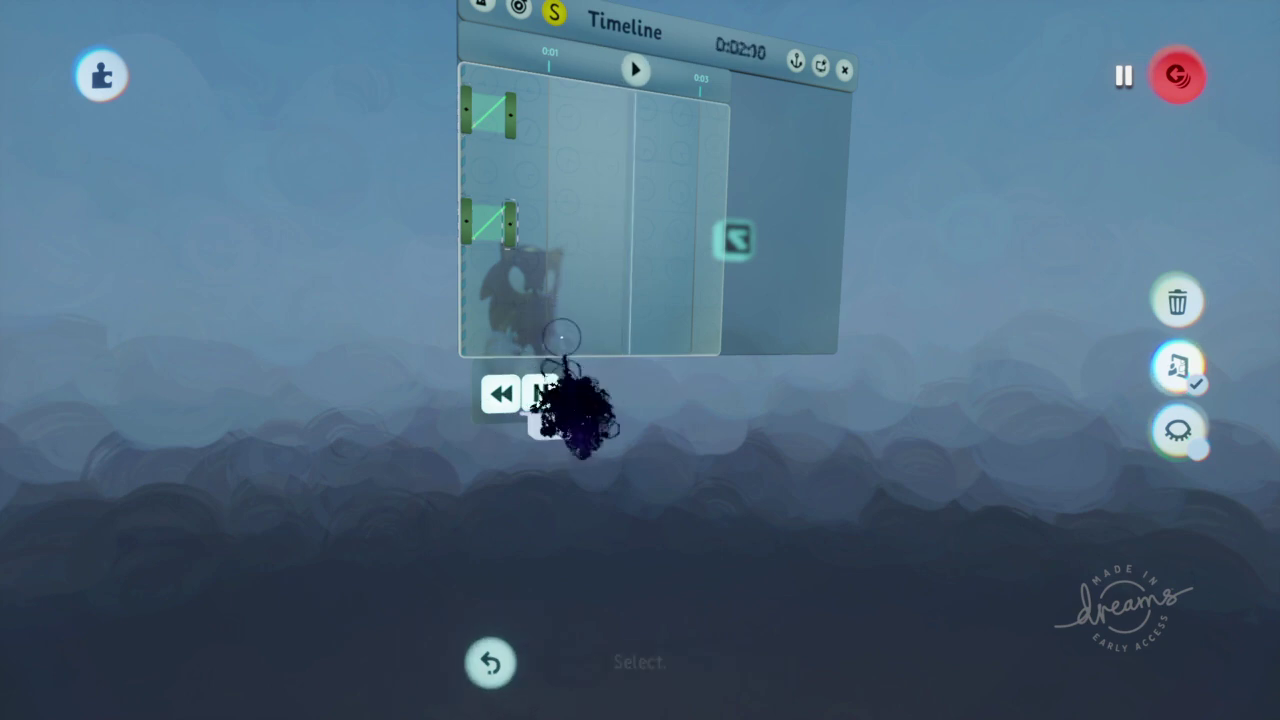
{"action": "key", "text": "ctrl+z"}
{"action": "key", "text": "ctrl+z"}
{"action": "key", "text": "ctrl+z"}
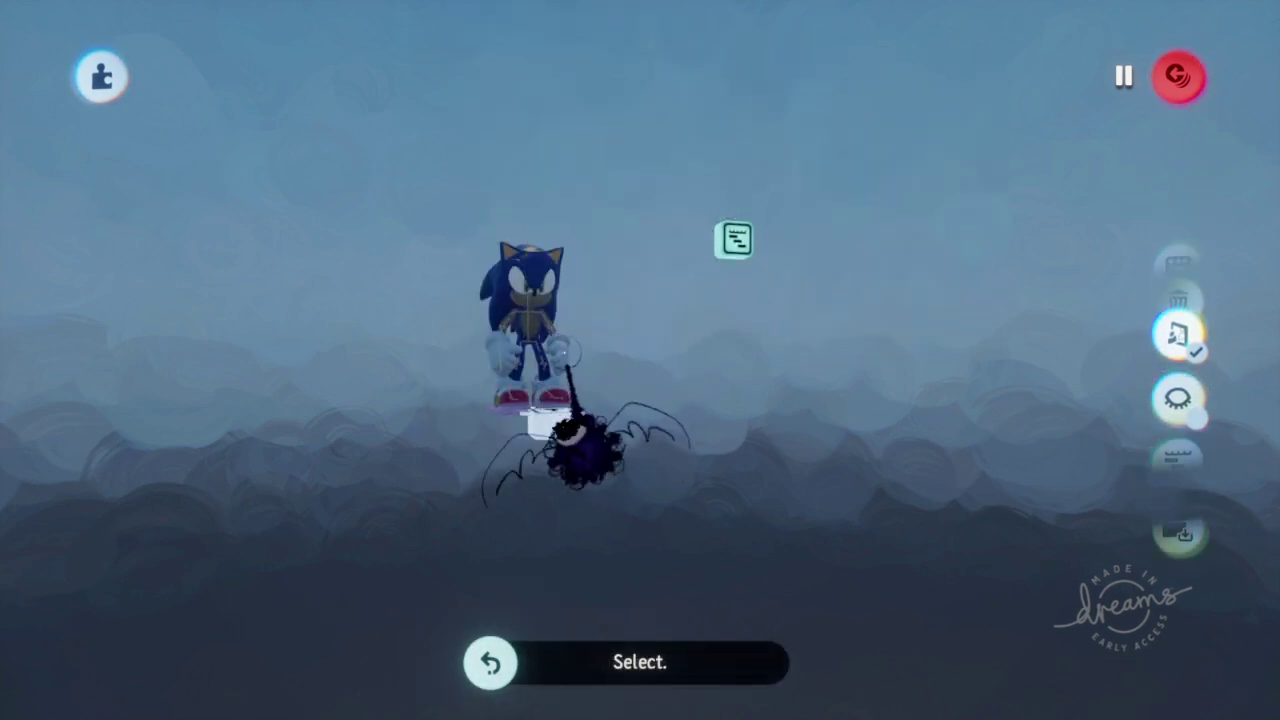
Undo the opening of the puppet's properties and the related selection and canvas actions, back to the timeline's playback properties
{"action": "key", "text": "ctrl+z"}
{"action": "key", "text": "ctrl+z"}
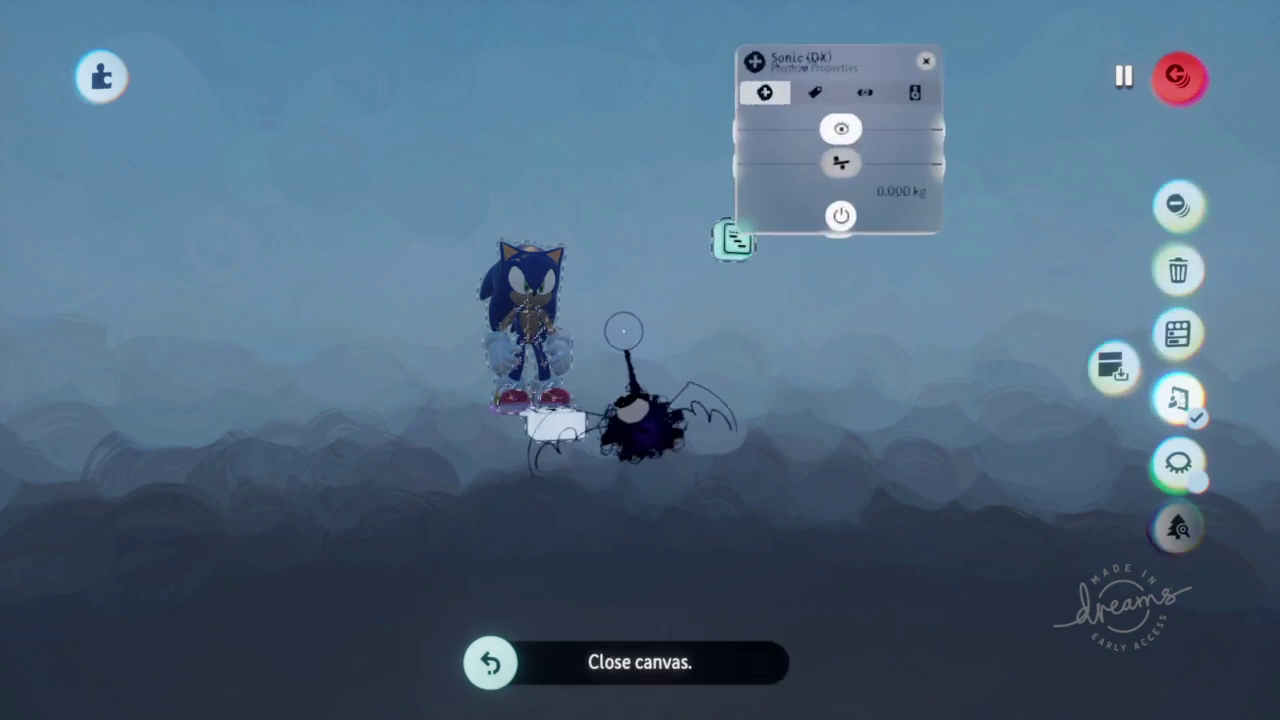
{"action": "key", "text": "ctrl+z"}
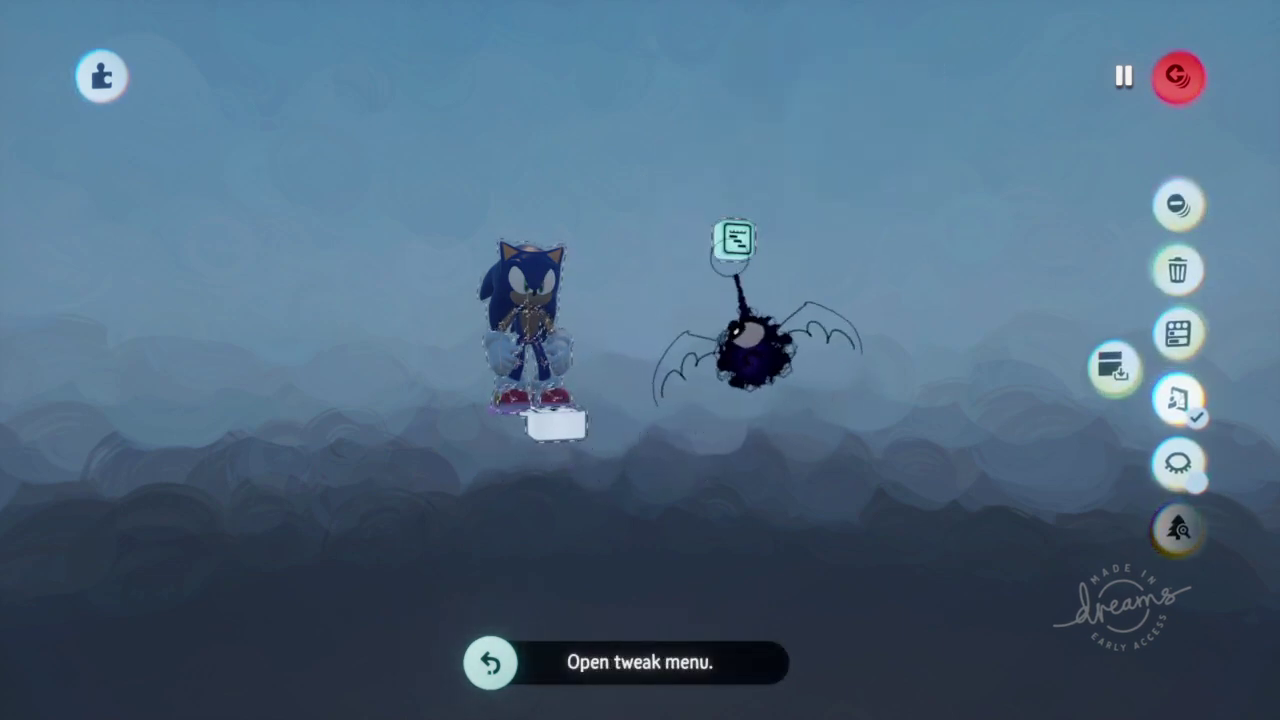
{"action": "key", "text": "ctrl+z"}
{"action": "key", "text": "ctrl+z"}
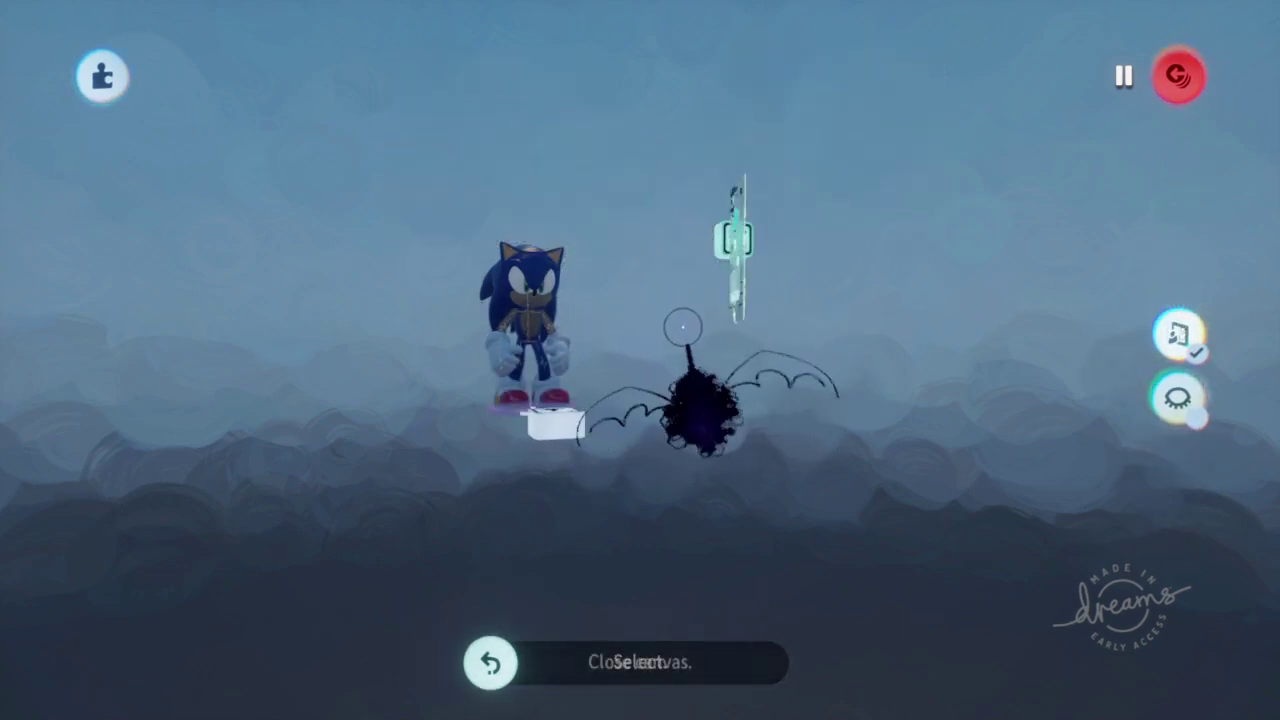
{"action": "key", "text": "ctrl+z"}
{"action": "key", "text": "ctrl+z"}
{"action": "key", "text": "ctrl+z"}
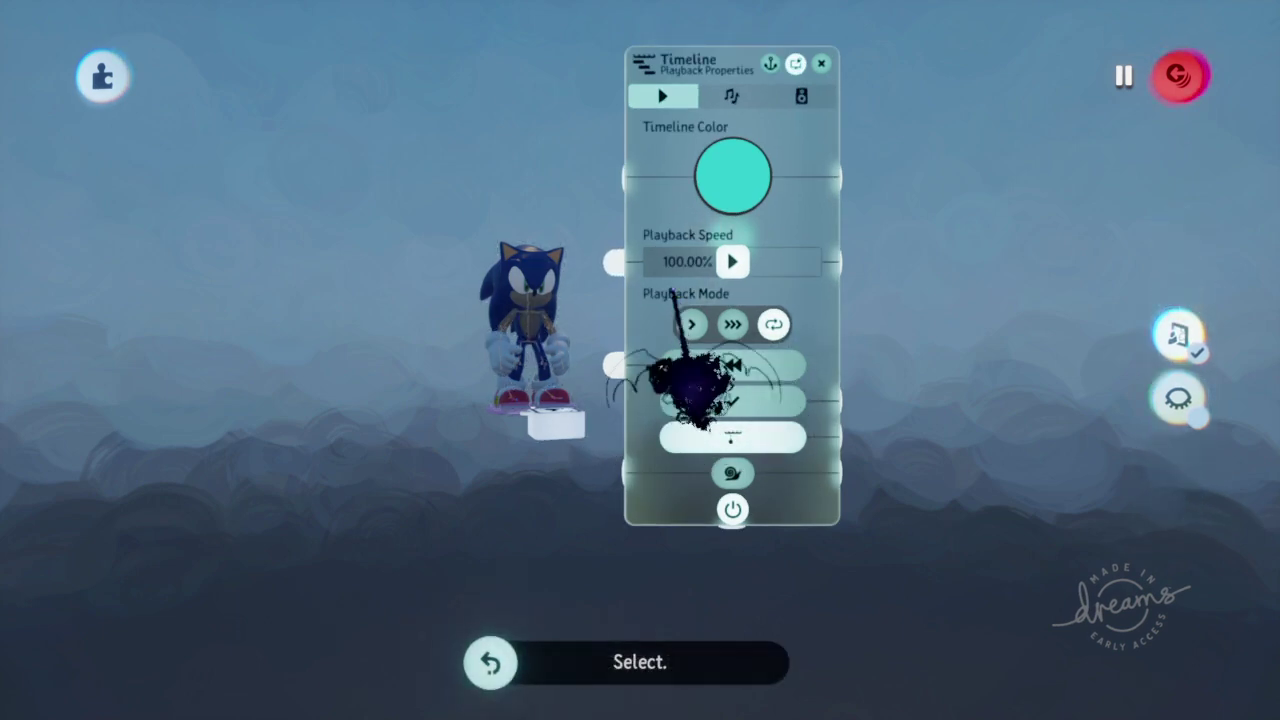
Undo the timeline's playback property changes and return to its open canvas
{"action": "key", "text": "ctrl+z"}
{"action": "key", "text": "ctrl+z"}
{"action": "key", "text": "ctrl+z"}
{"action": "key", "text": "ctrl+z"}
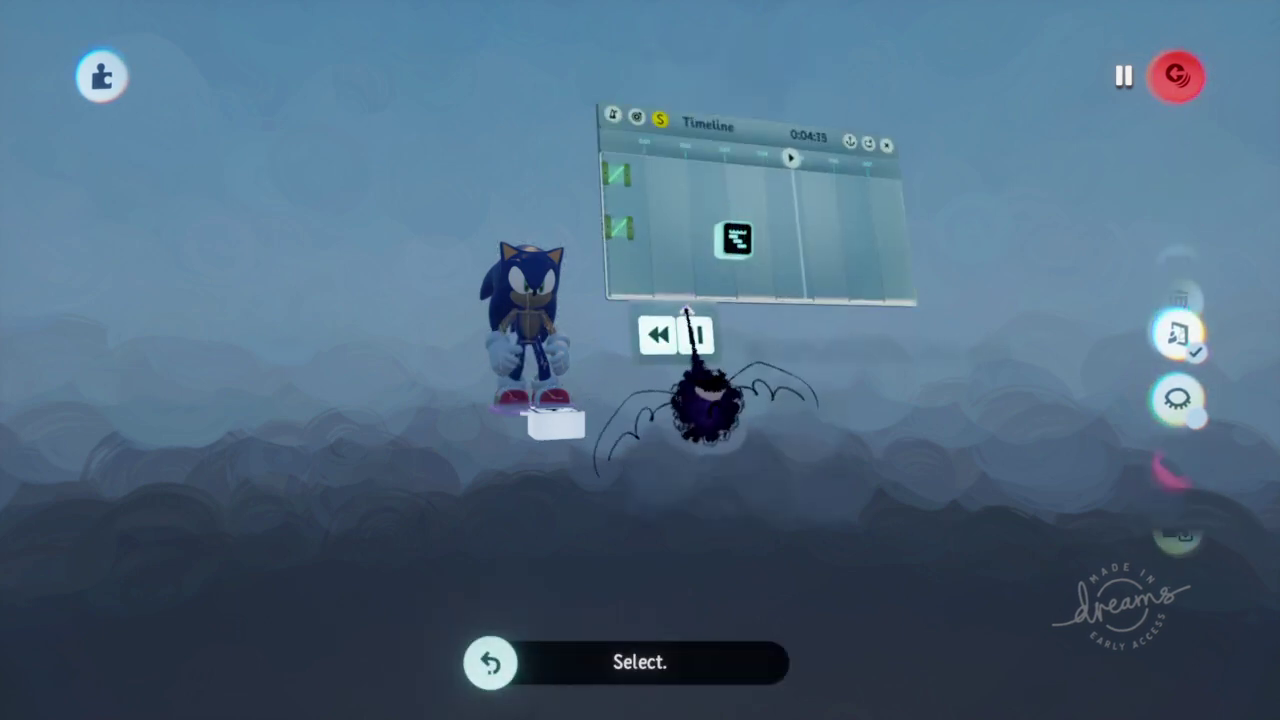
{"action": "key", "text": "ctrl+z"}
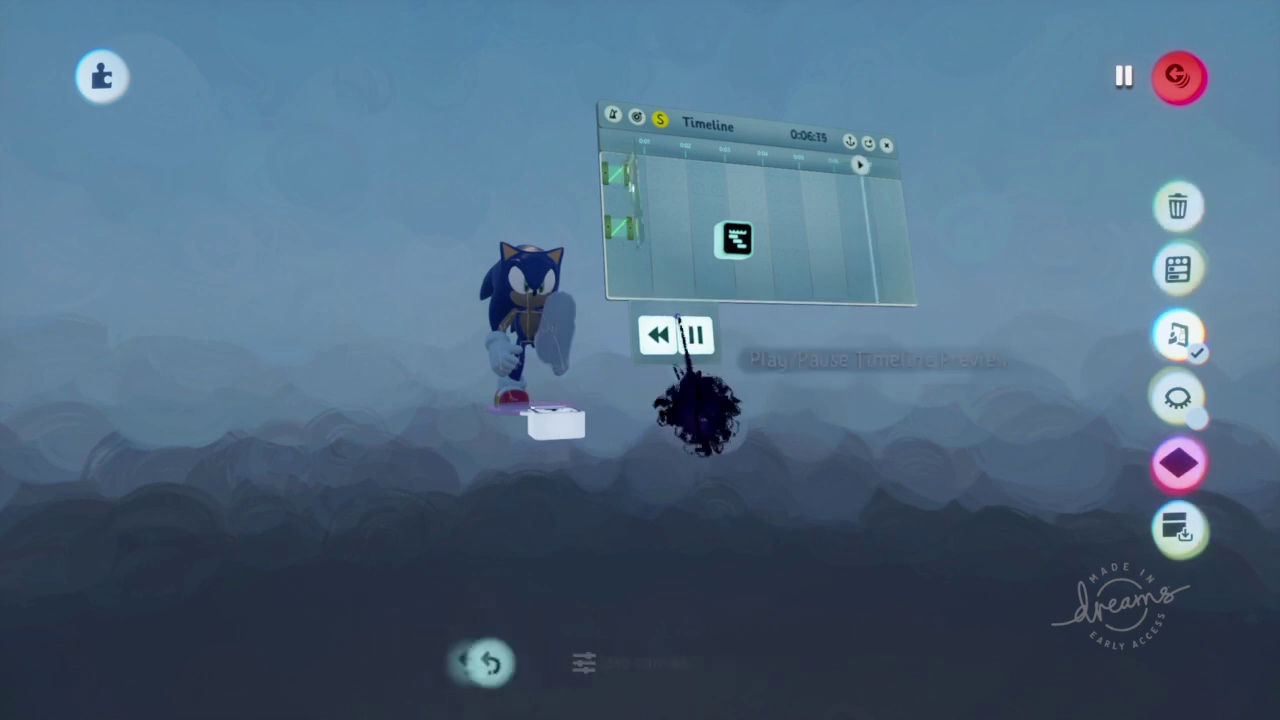
Undo the timeline preview and the blends between the keyframes on both rows
{"action": "key", "text": "ctrl+z"}
{"action": "key", "text": "ctrl+z"}
{"action": "key", "text": "ctrl+z"}
{"action": "key", "text": "ctrl+z"}
{"action": "key", "text": "ctrl+z"}
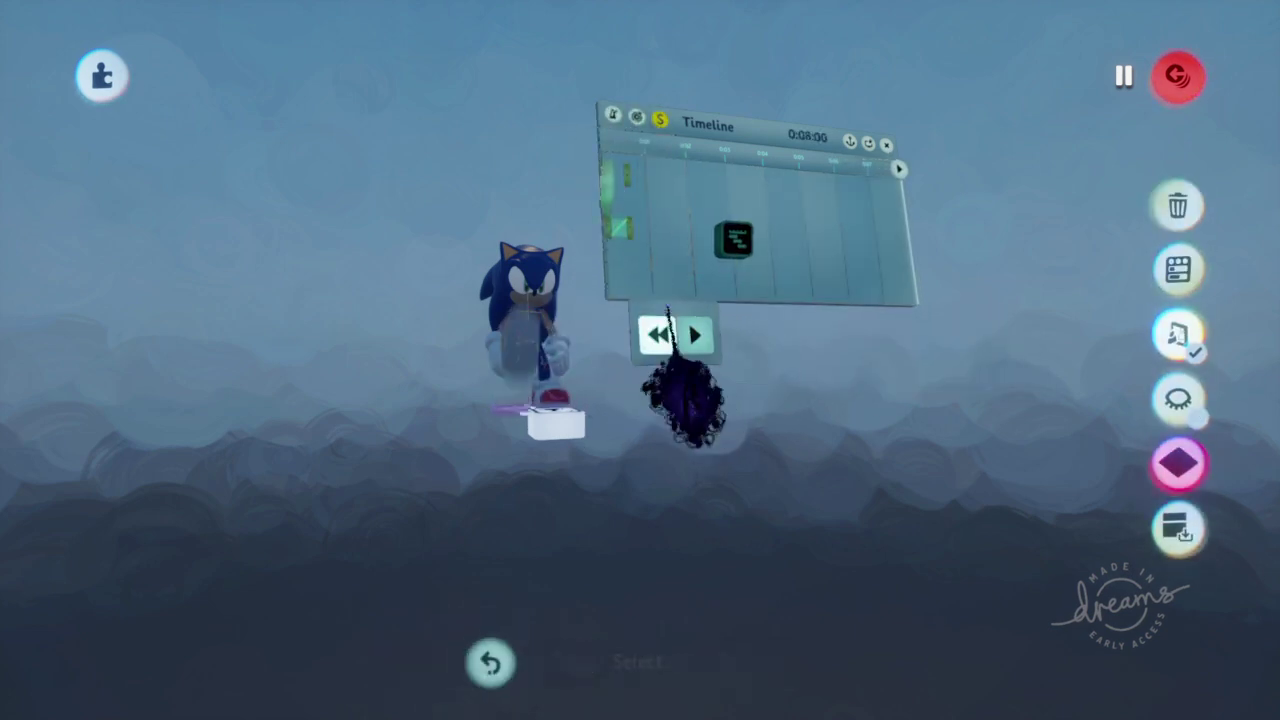
{"action": "key", "text": "ctrl+z"}
{"action": "key", "text": "ctrl+z"}
{"action": "key", "text": "ctrl+z"}
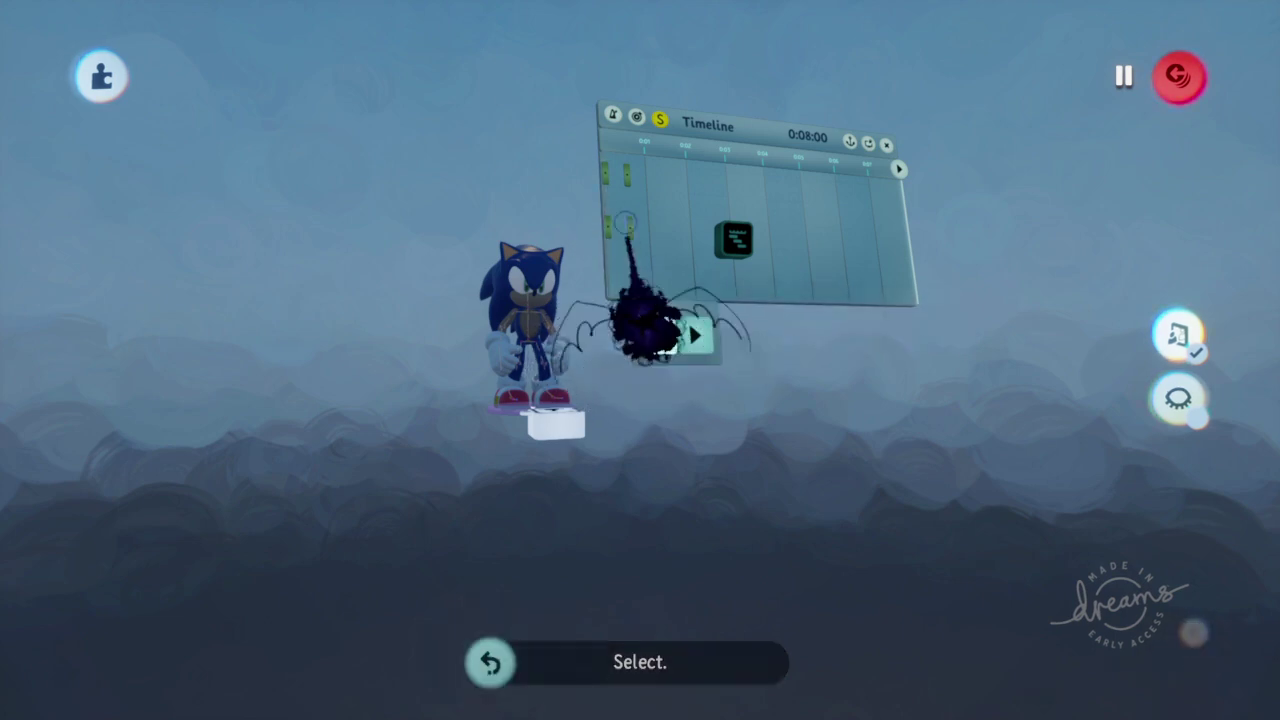
Undo the placement of the keyframes on the timeline so that all four sit detached in the scene
{"action": "key", "text": "ctrl+z"}
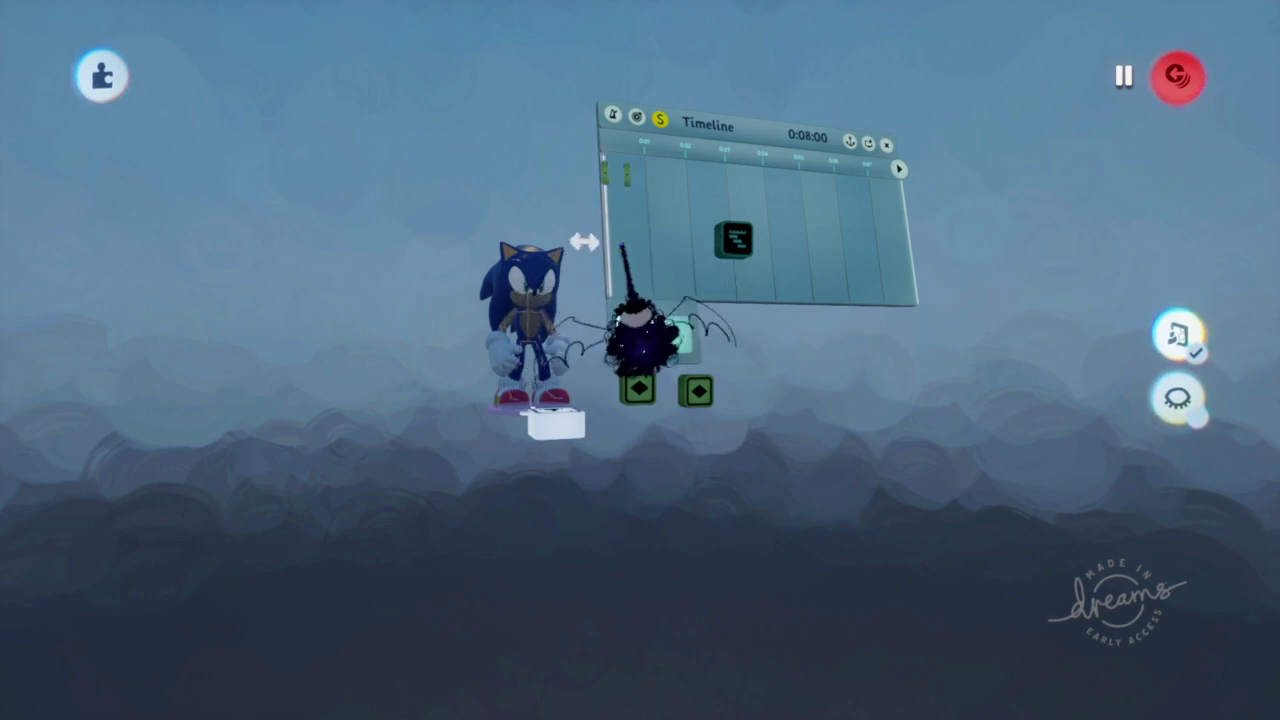
{"action": "key", "text": "ctrl+z"}
{"action": "key", "text": "ctrl+z"}
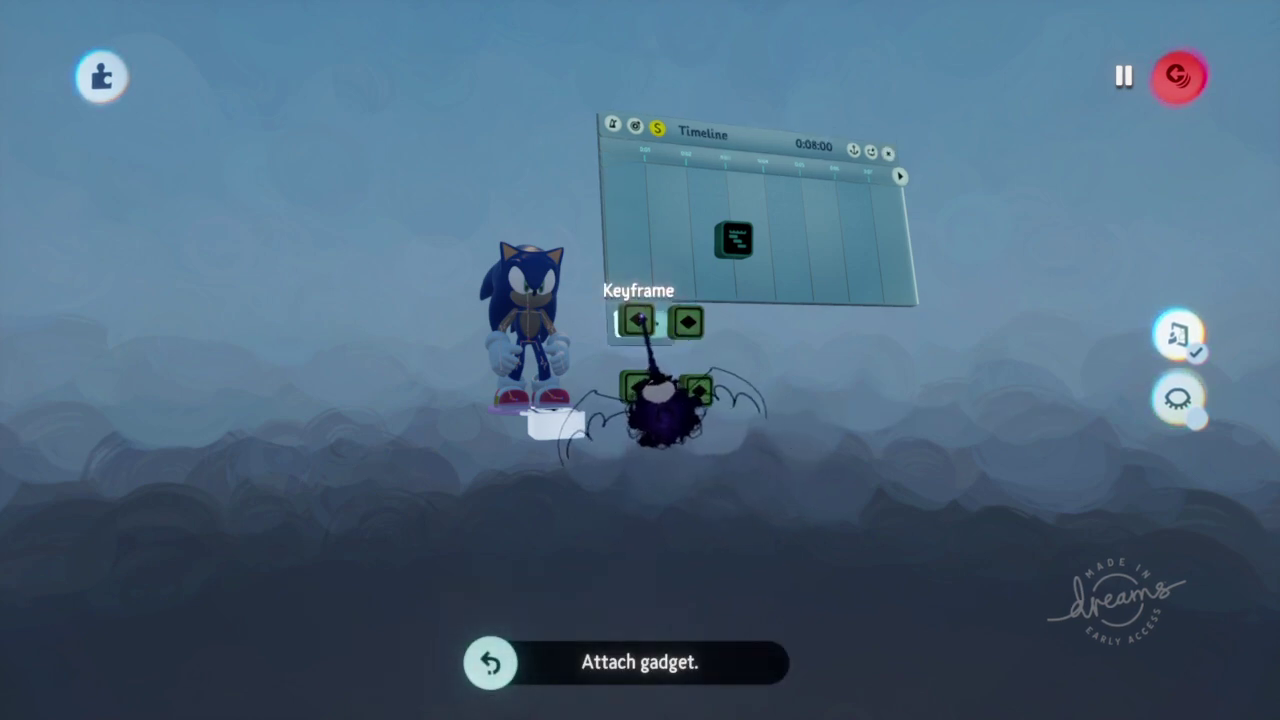
Select the first keyframe of the upper pair and examine the pose it gives the puppet's leg
{"action": "left_click_drag", "start_coordinate": [638, 320], "coordinate": [638, 318]}
{"action": "left_click", "coordinate": [642, 318]}
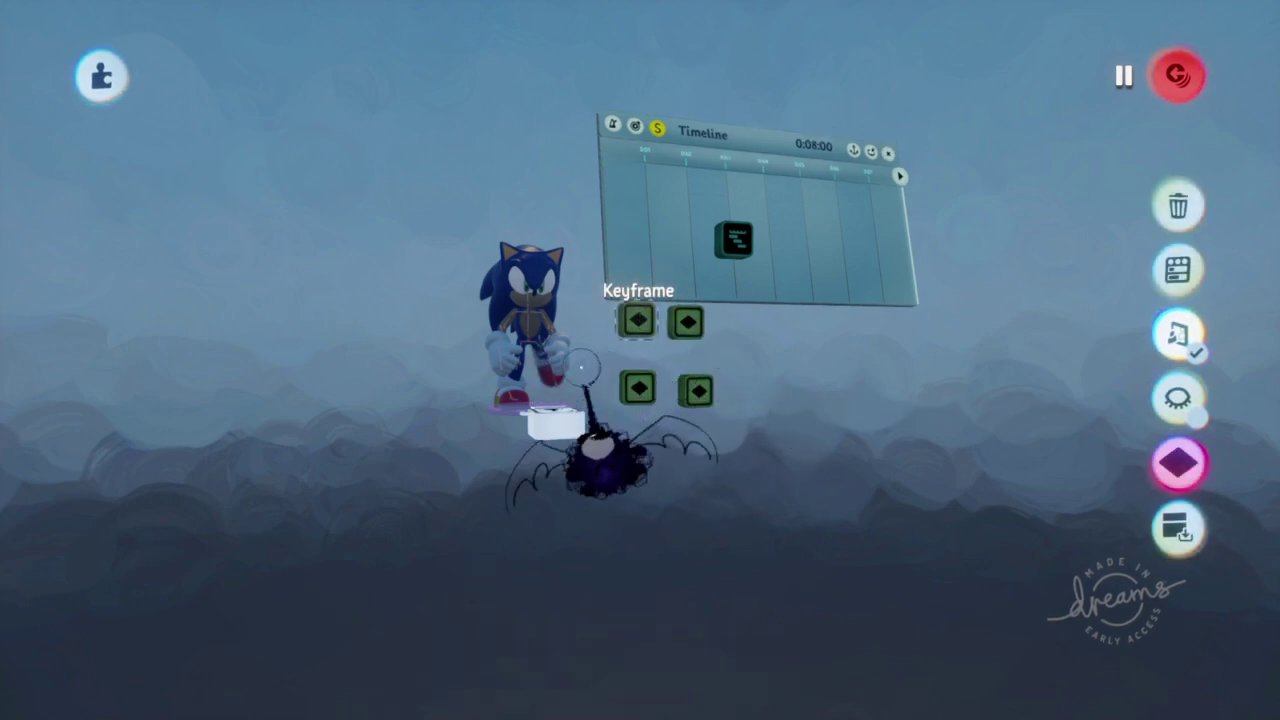
{"action": "scroll", "coordinate": [540, 400], "scroll_direction": "up", "scroll_amount": 4}
{"action": "scroll", "coordinate": [570, 455], "scroll_direction": "up", "scroll_amount": 2}
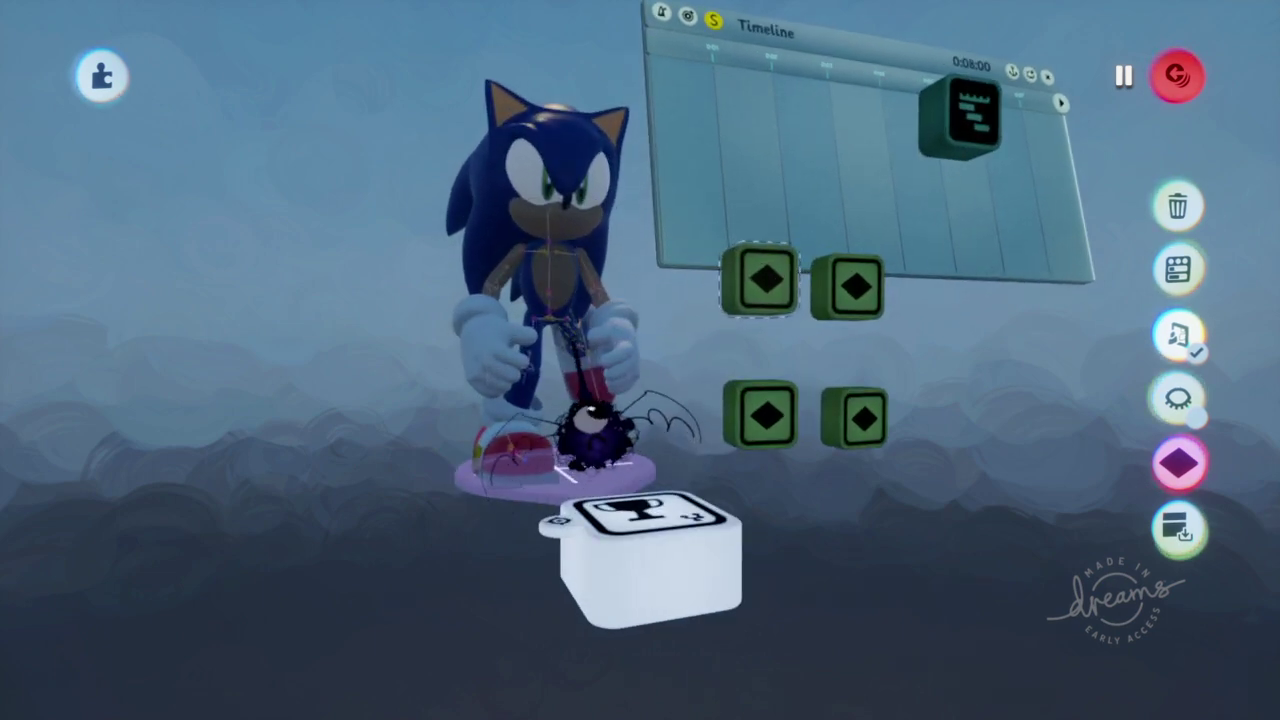
{"action": "middle_click_drag", "start_coordinate": [572, 328], "coordinate": [586, 408]}
{"action": "scroll", "coordinate": [580, 370], "scroll_direction": "down", "scroll_amount": 3}
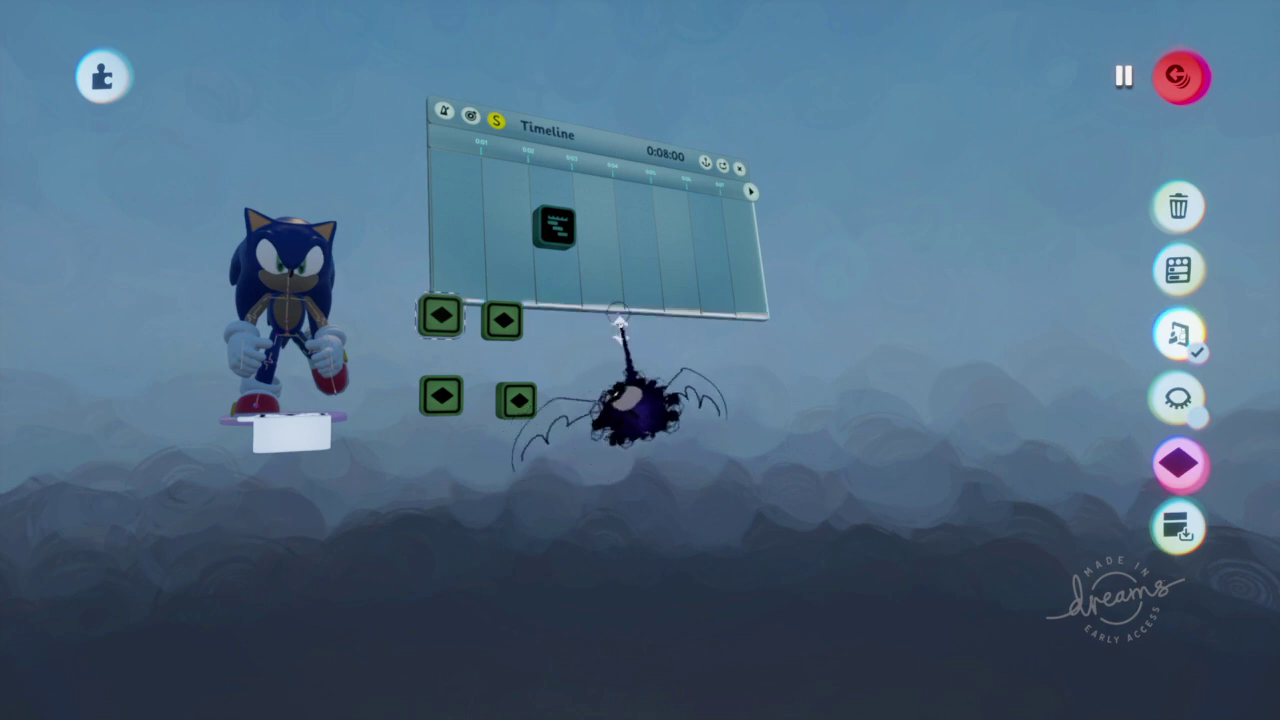
Place a new keyframe gadget beside the puppet and start recording the puppet's pose in it
{"action": "left_click", "coordinate": [1188, 93]}
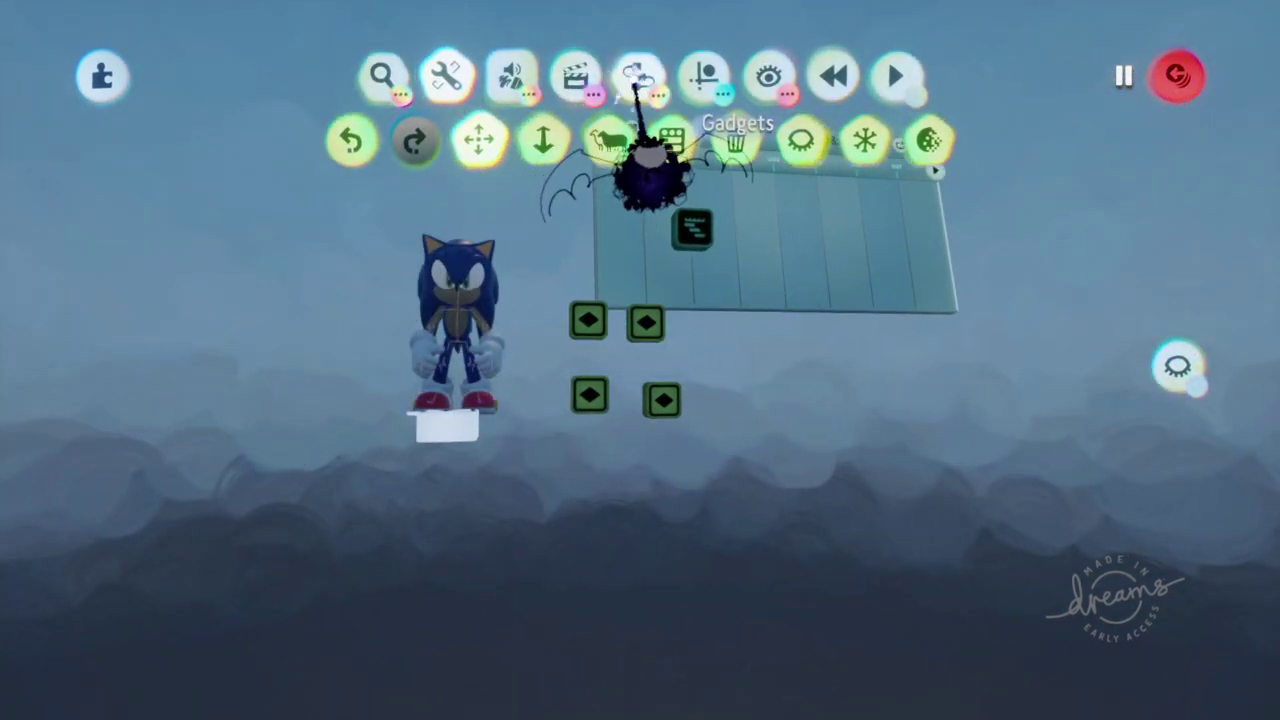
{"action": "left_click", "coordinate": [575, 68]}
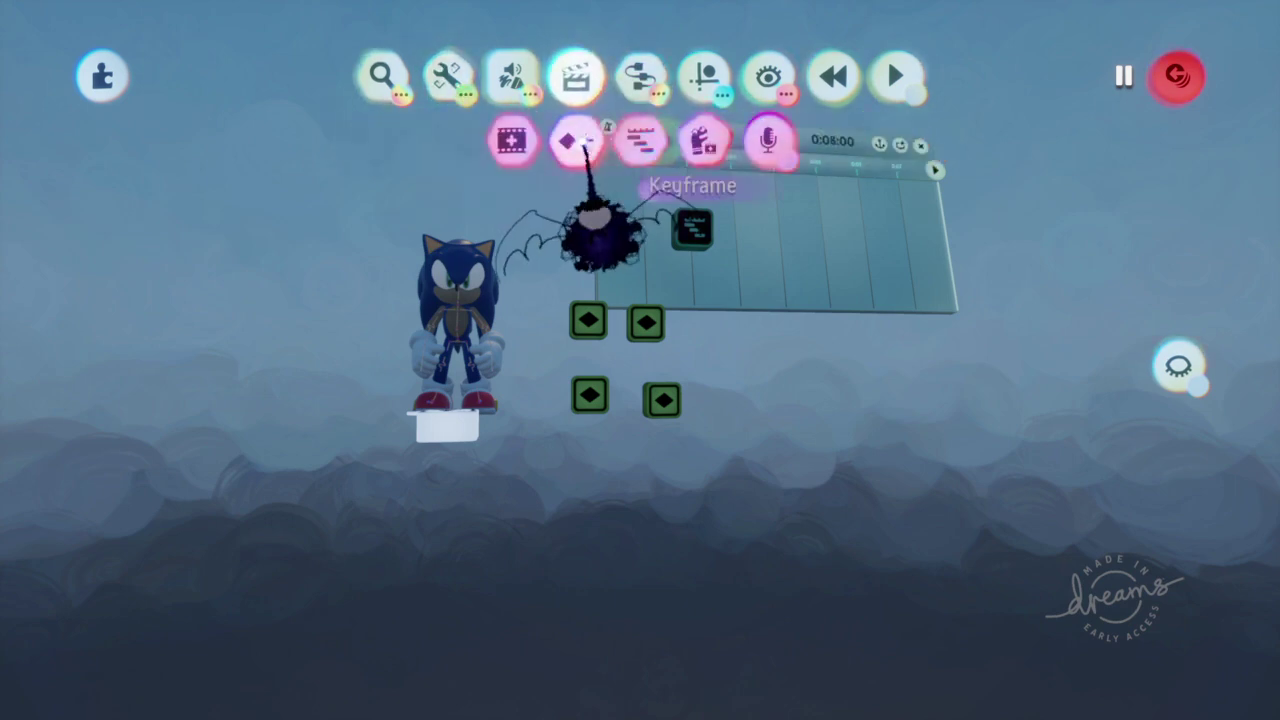
{"action": "left_click", "coordinate": [582, 137]}
{"action": "left_click", "coordinate": [290, 470]}
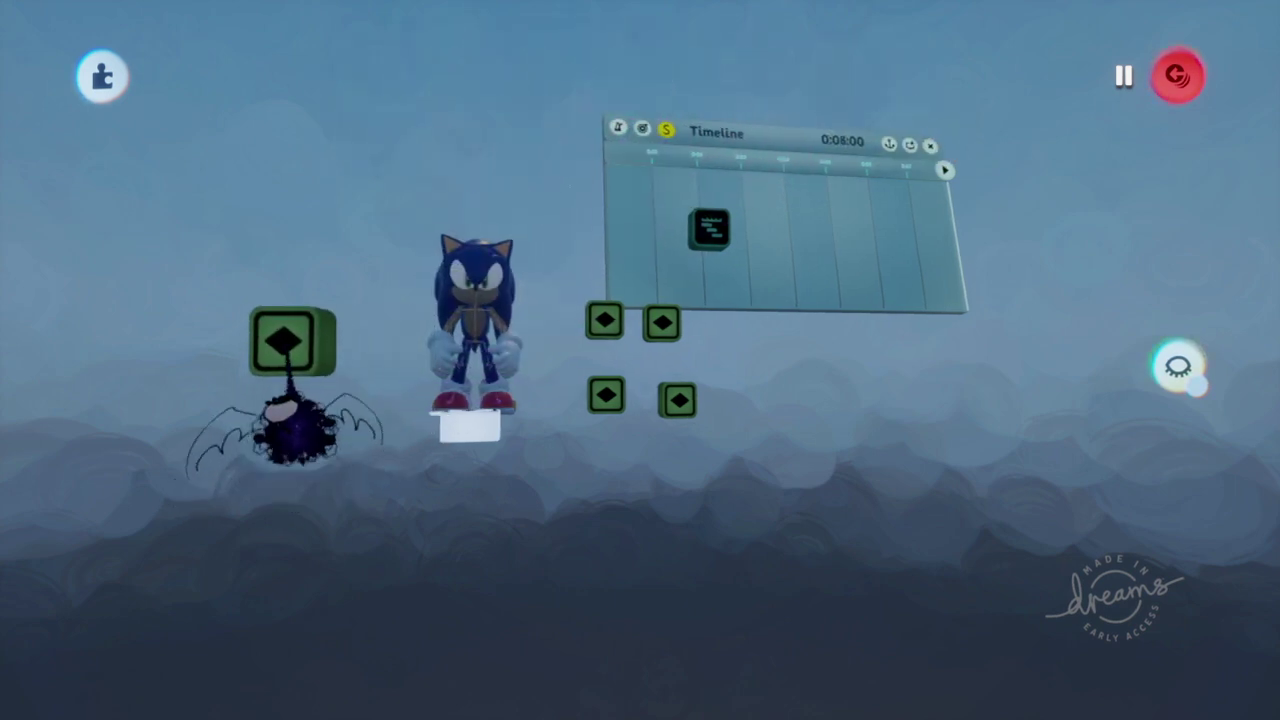
{"action": "left_click", "coordinate": [463, 357]}
{"action": "scroll", "coordinate": [456, 358], "scroll_direction": "up", "scroll_amount": 5}
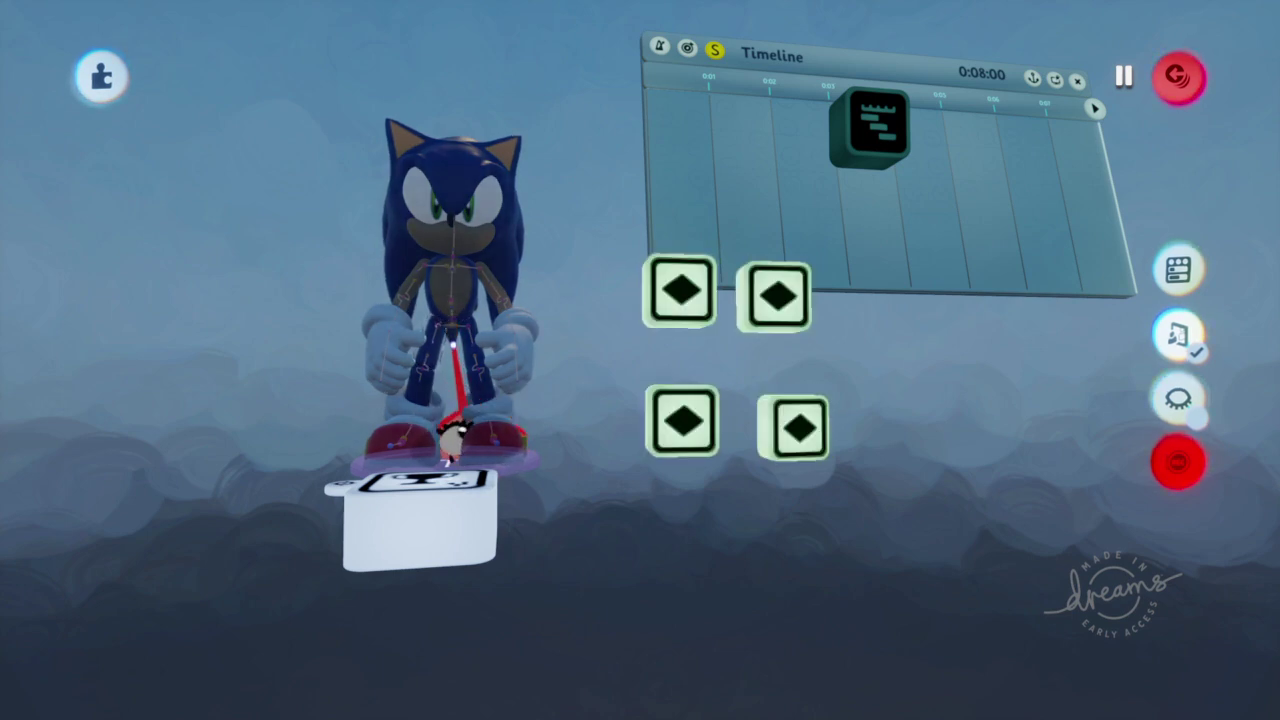
Pose the puppet's right leg raised forward with the knee bent and the sole facing front
{"action": "left_click_drag", "start_coordinate": [400, 90], "coordinate": [340, 500]}
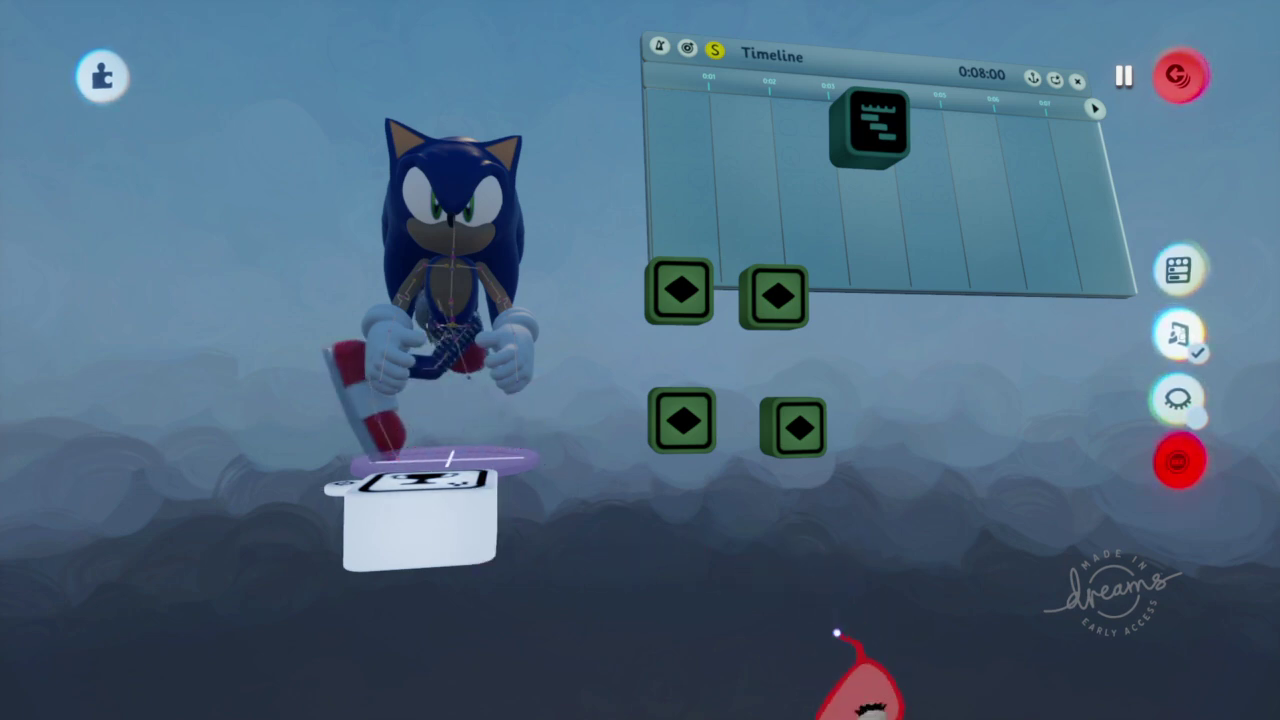
{"action": "key", "text": "ctrl+z"}
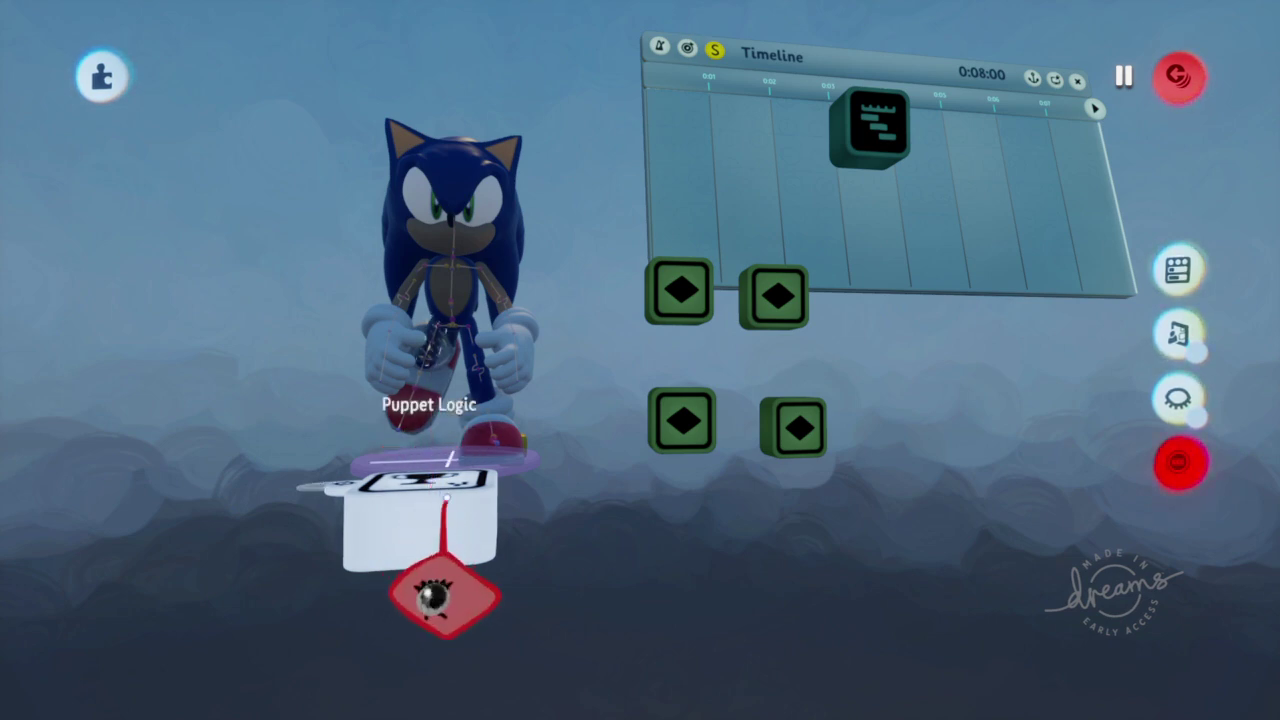
{"action": "left_click_drag", "start_coordinate": [688, 390], "coordinate": [478, 450]}
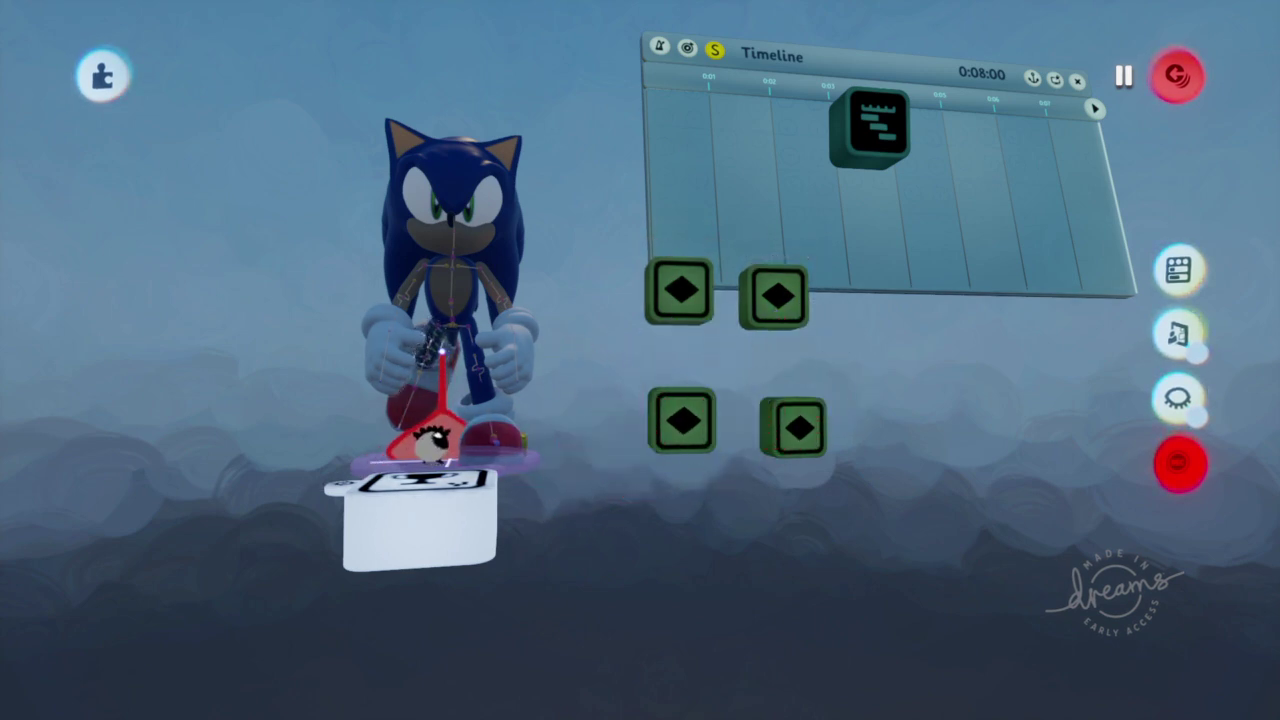
{"action": "left_click_drag", "start_coordinate": [436, 350], "coordinate": [425, 300]}
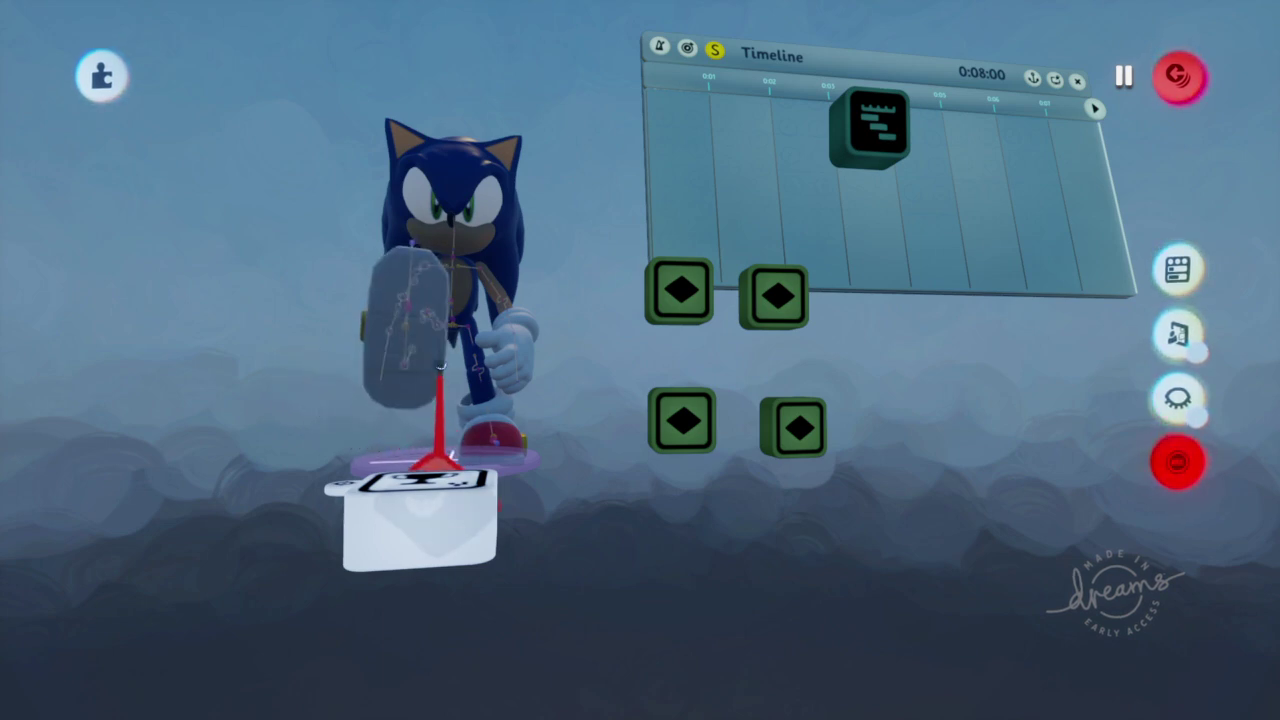
{"action": "left_click_drag", "start_coordinate": [640, 318], "coordinate": [605, 430]}
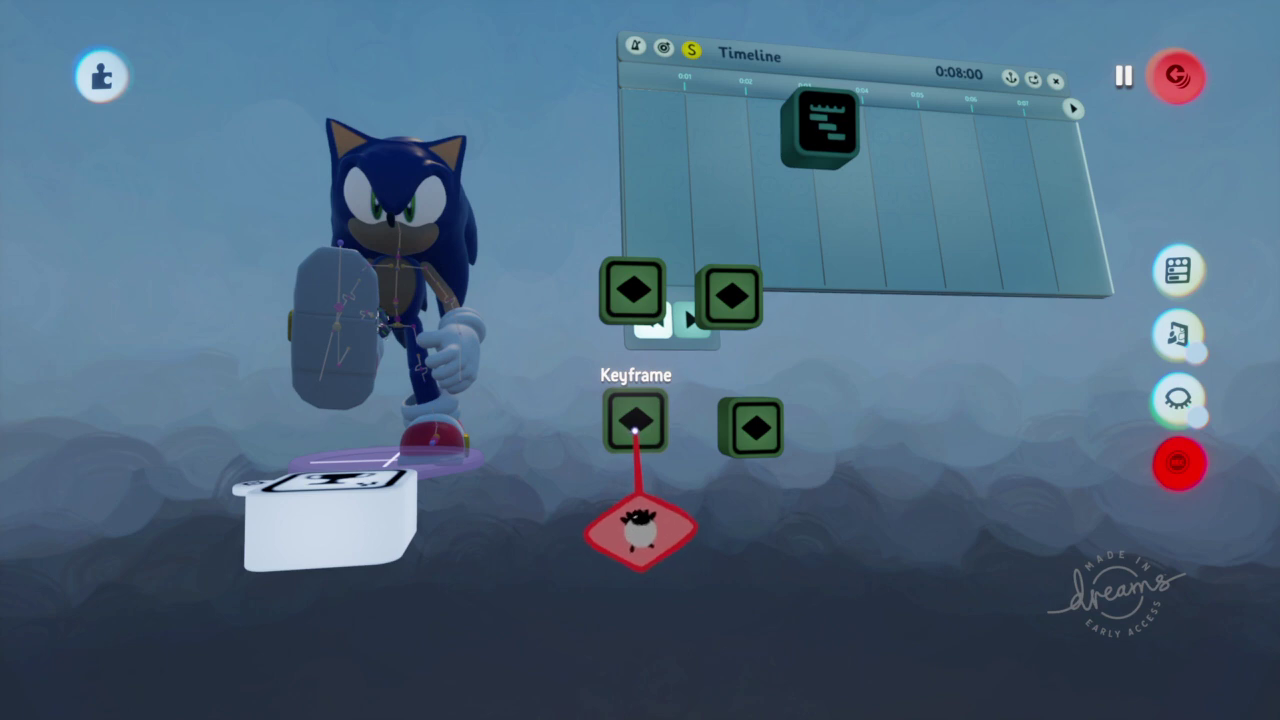
{"action": "left_click_drag", "start_coordinate": [640, 525], "coordinate": [742, 405]}
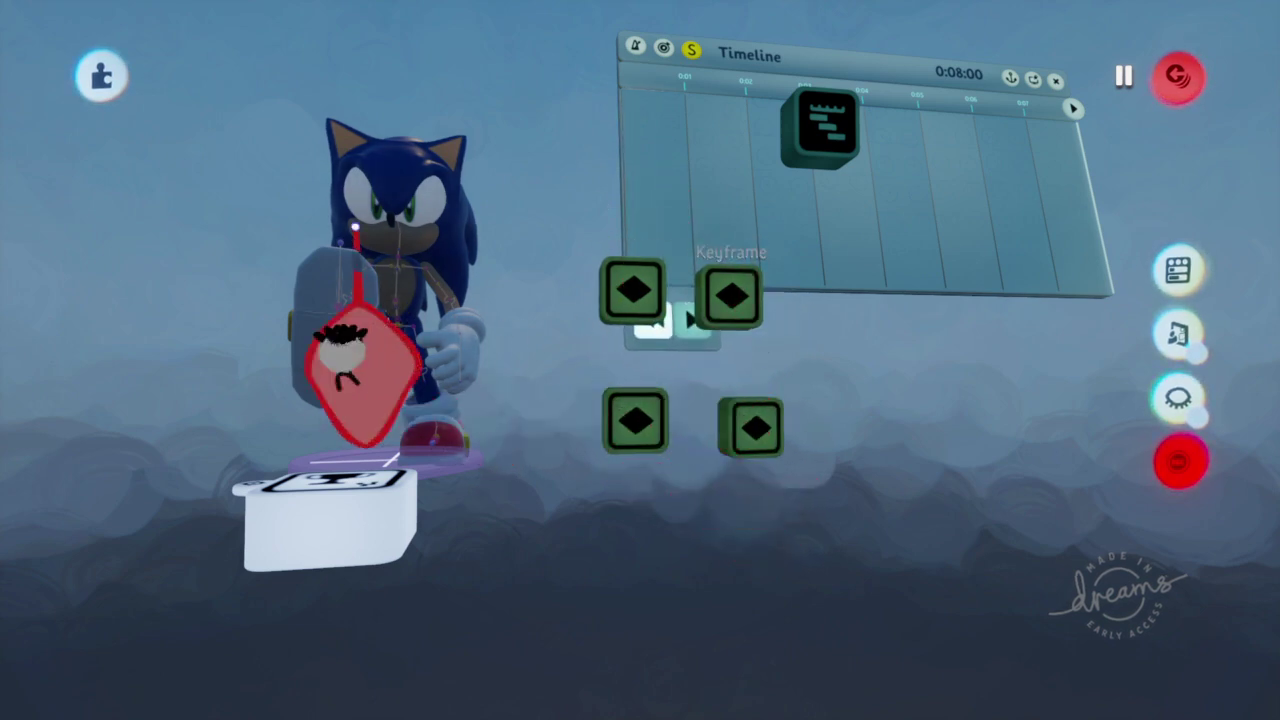
{"action": "left_click_drag", "start_coordinate": [415, 625], "coordinate": [708, 240]}
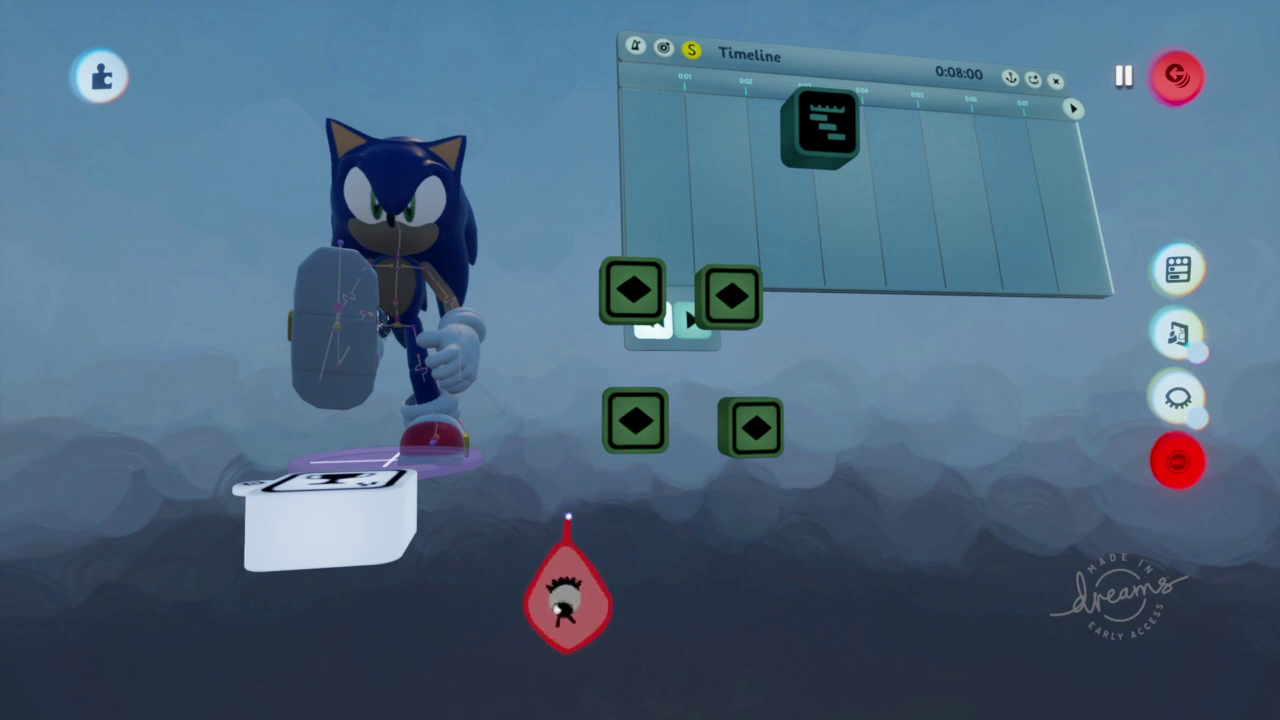
{"action": "scroll", "coordinate": [580, 586], "scroll_direction": "down", "scroll_amount": 3}
{"action": "middle_click_drag", "start_coordinate": [571, 519], "coordinate": [618, 480]}
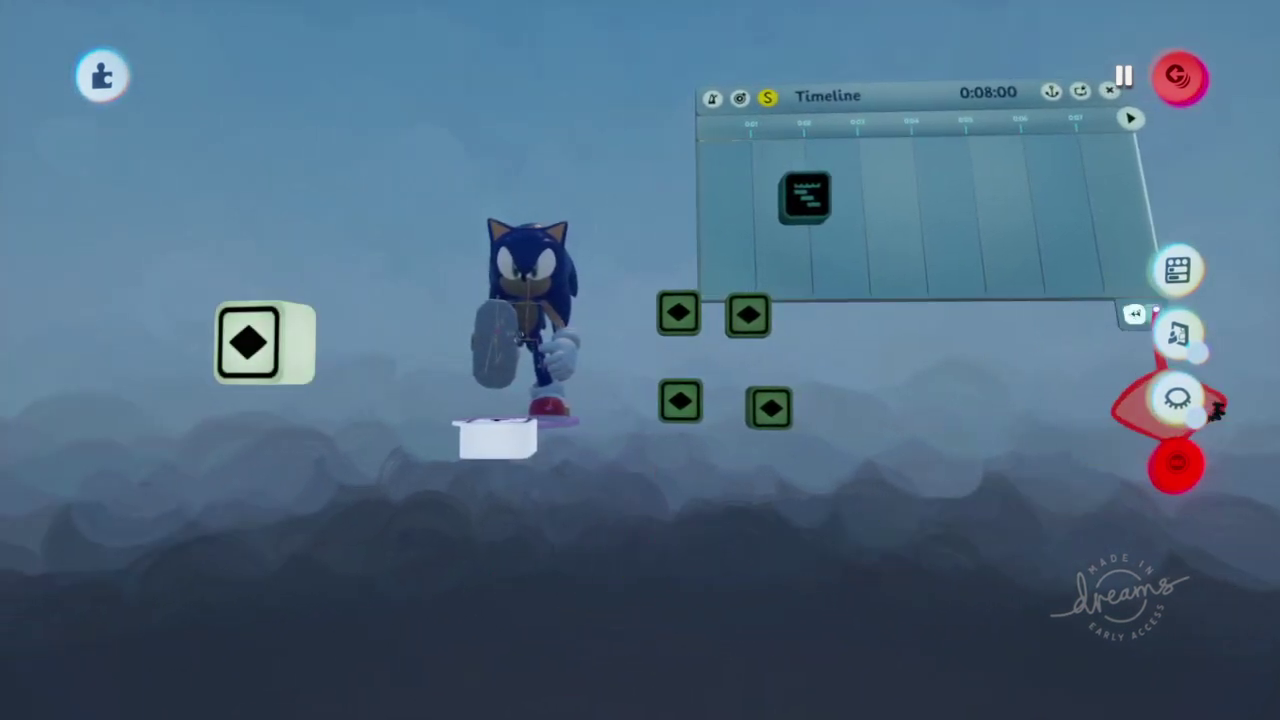